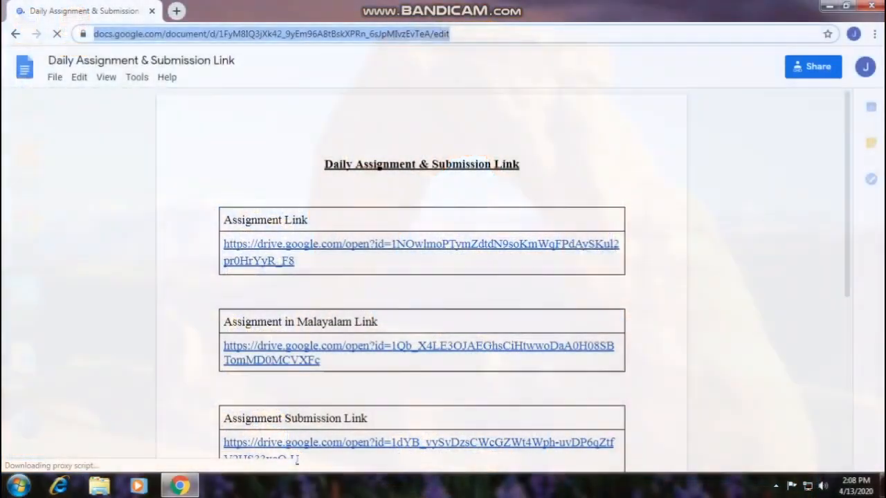
Step: Search the web for "pycharm download" and open the JetBrains PyCharm download page
text(py)
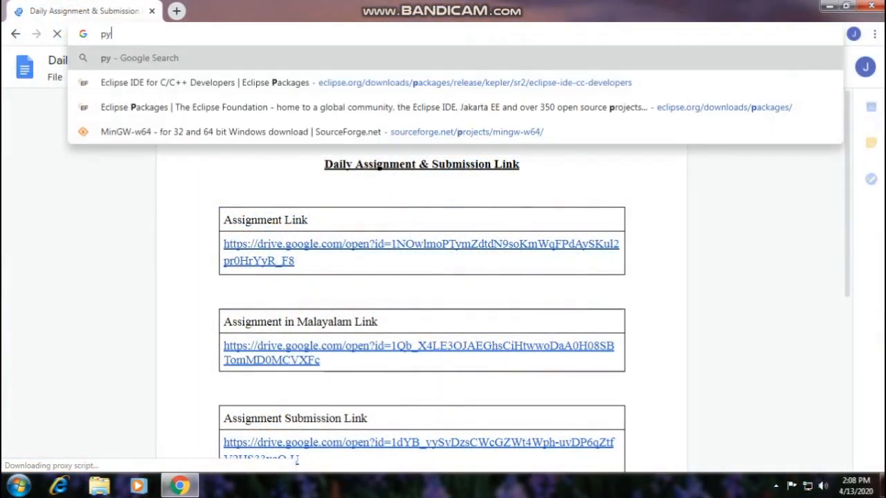
text(charm)
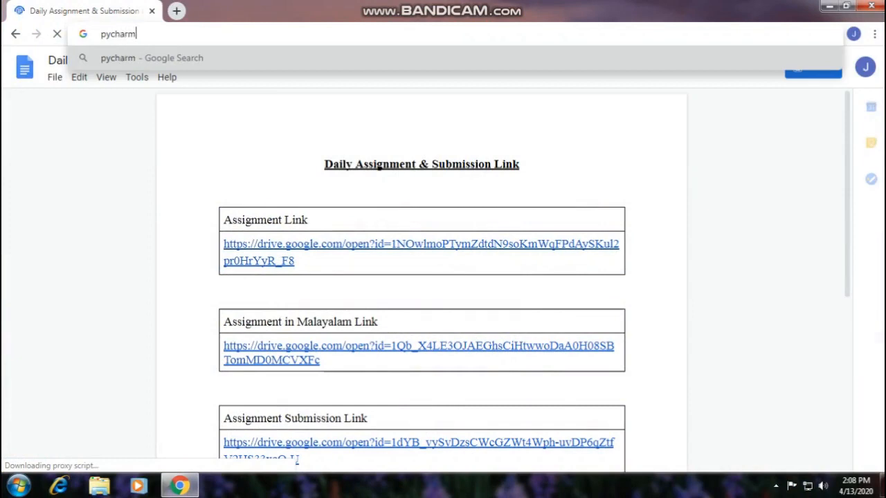
text( downloa)
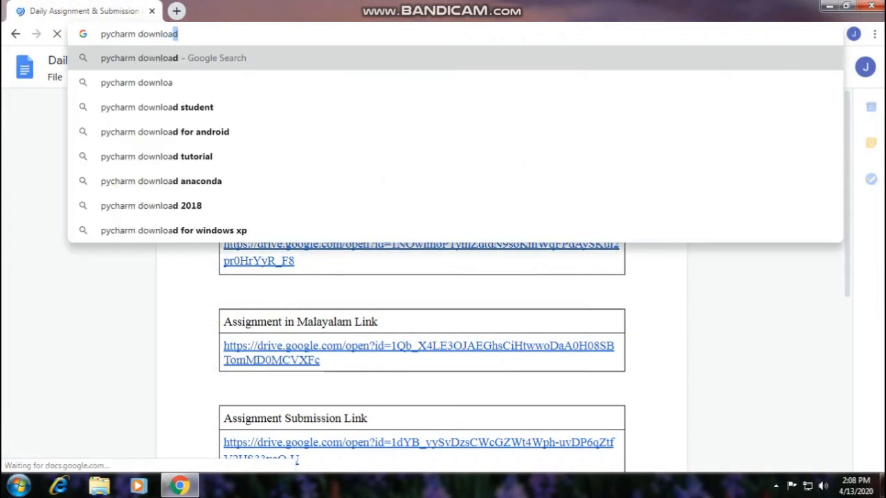
key(Return)
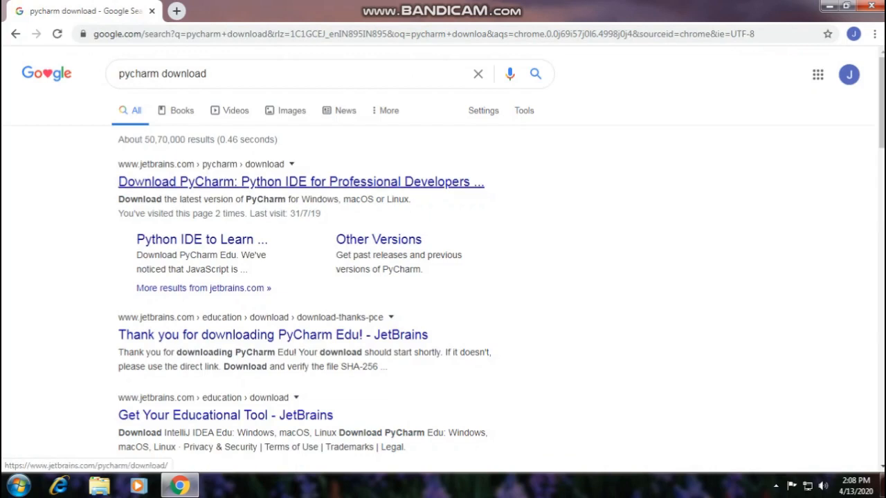
click(301, 181)
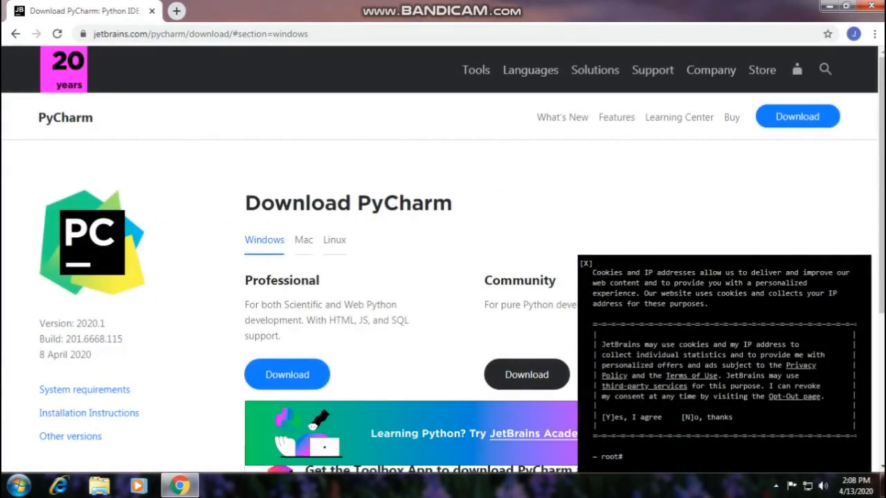
Step: Dismiss the cookie notice and start downloading the free Community edition of PyCharm for Windows
click(586, 264)
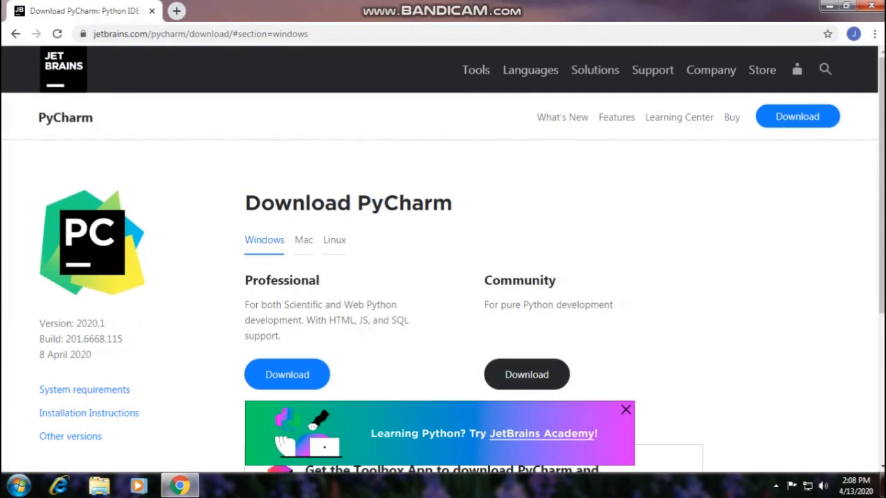
scroll(527, 310, down, 1)
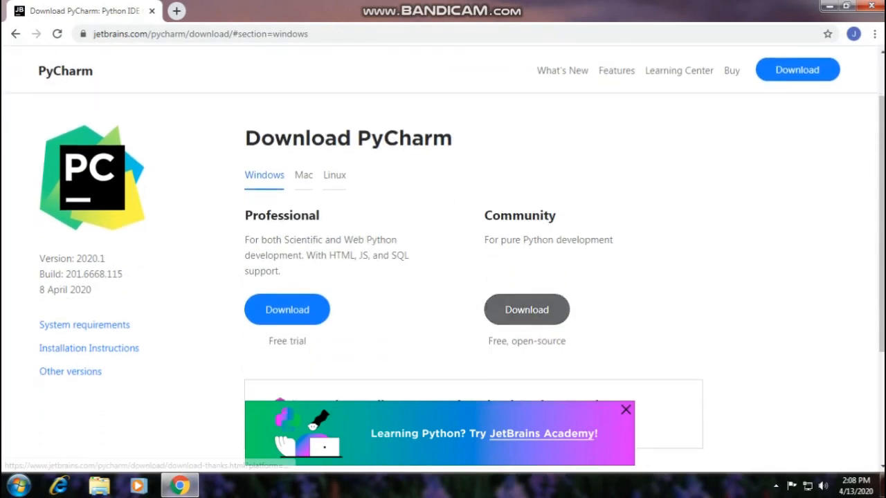
scroll(527, 310, down, 1)
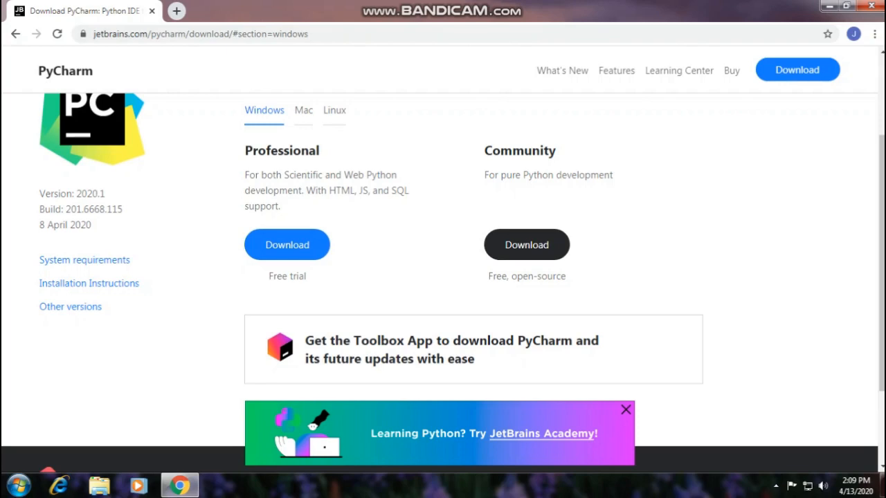
scroll(443, 277, up, 1)
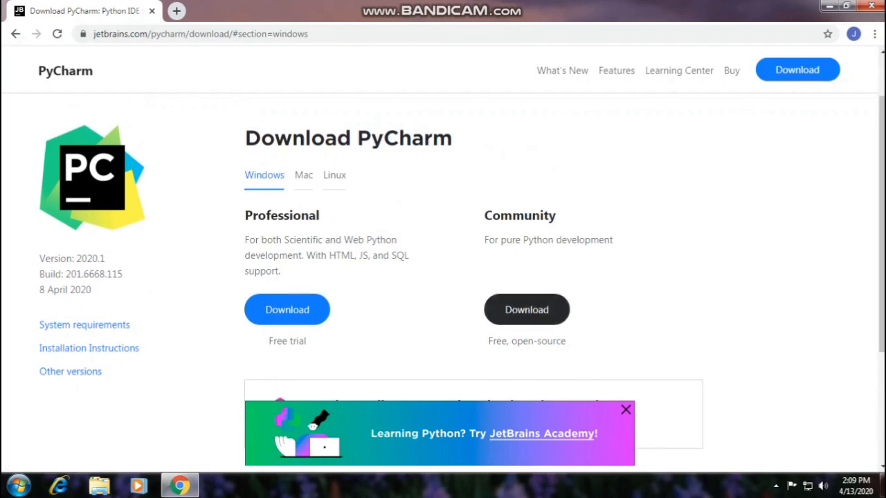
click(526, 309)
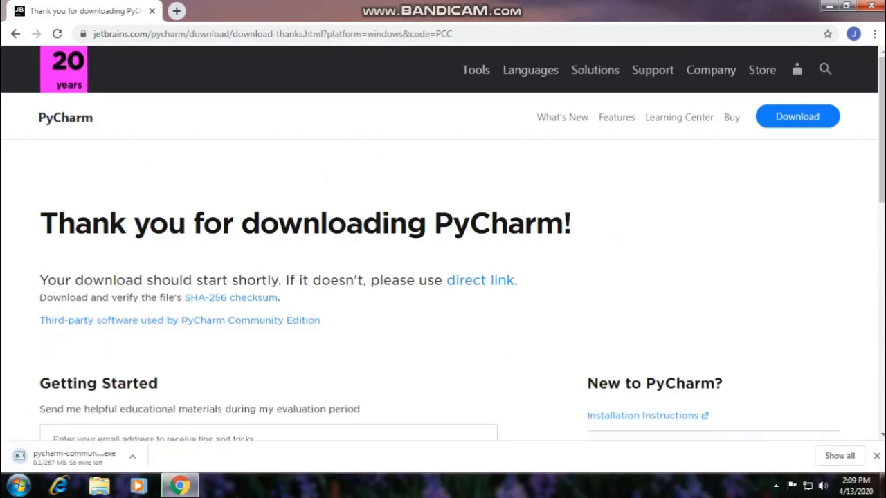
Step: Cancel the running download of the PyCharm Community installer
scroll(443, 256, down, 3)
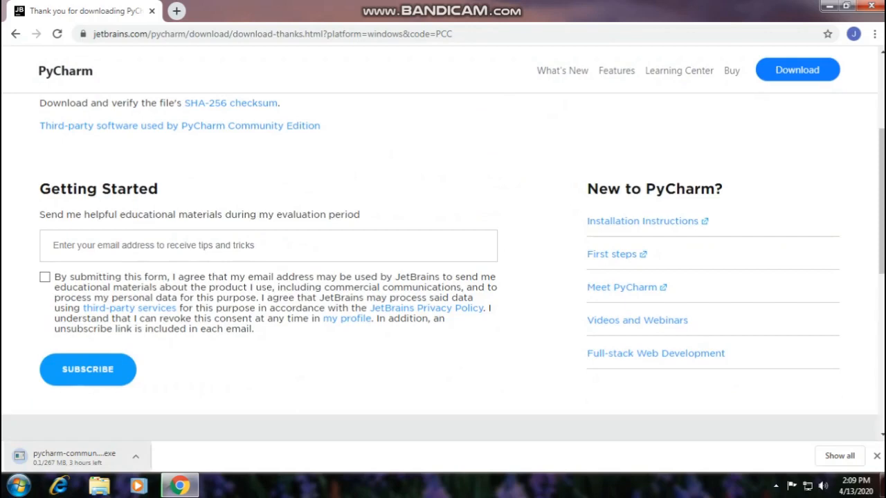
click(136, 456)
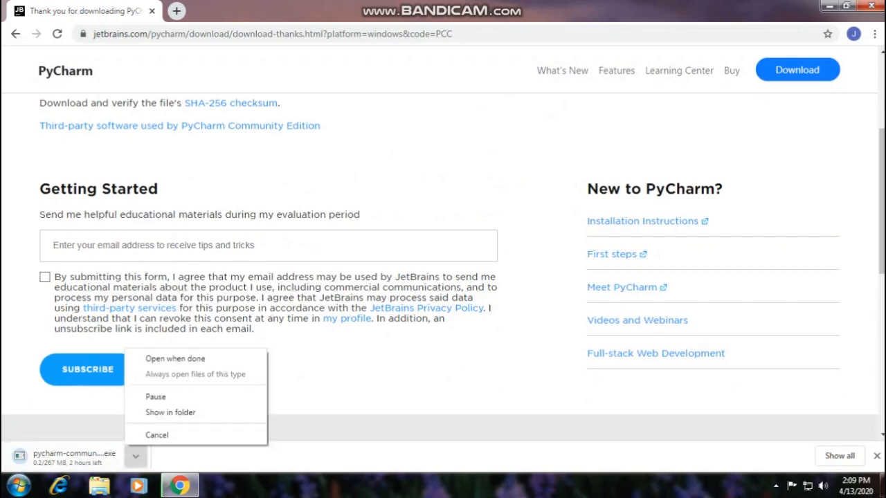
click(156, 434)
scroll(443, 243, up, 3)
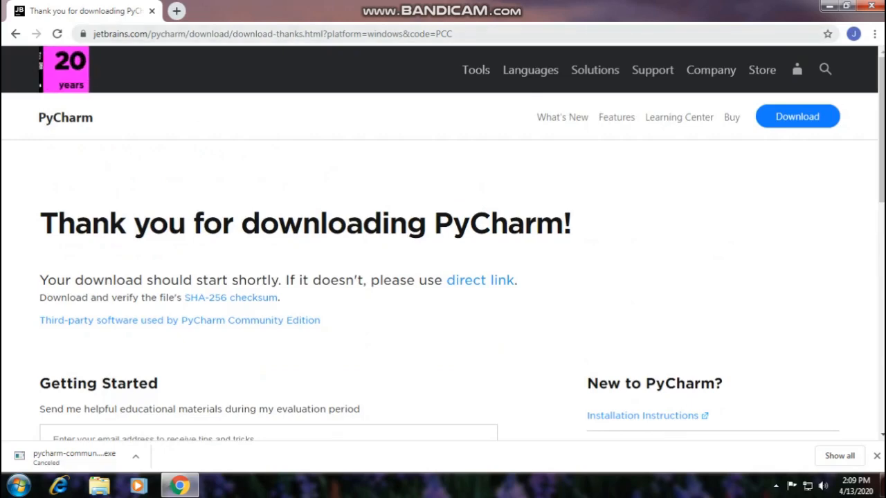
Step: Search the web for "java development kit download" and open Oracle's Java SE Development Kit 8 downloads page
click(456, 34)
text(java)
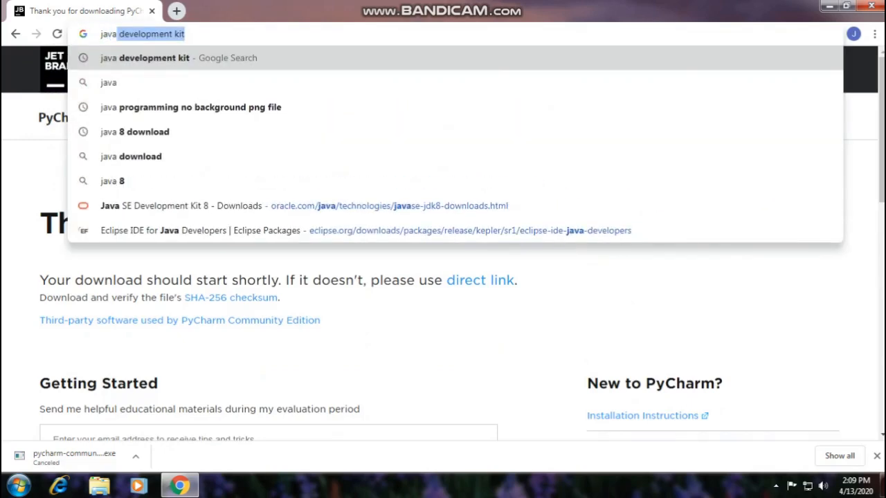
key(Right)
key(Down)
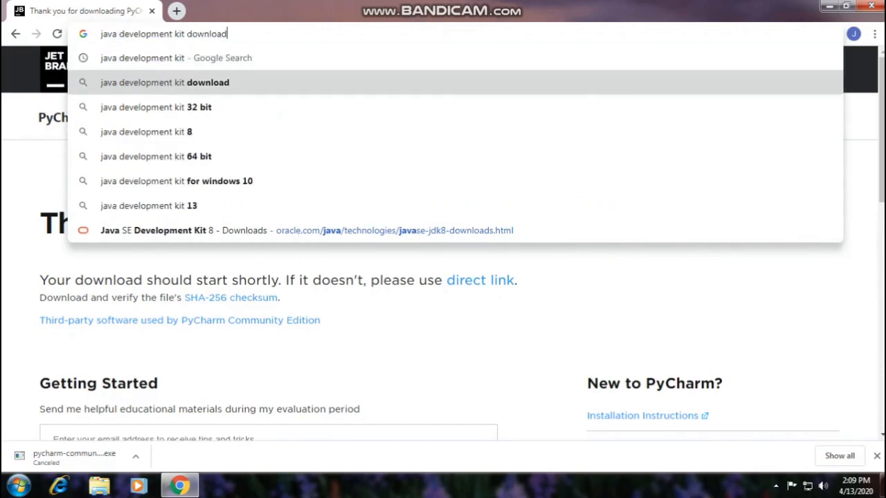
key(Return)
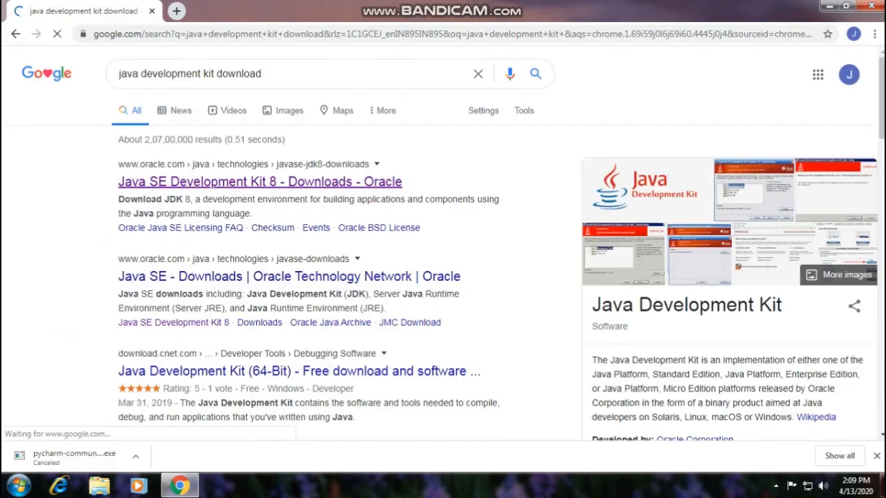
click(260, 182)
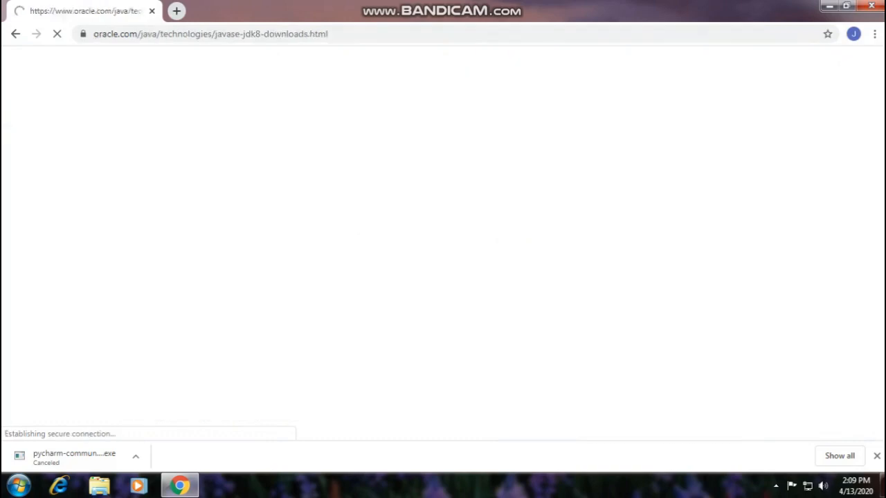
Step: Examine the Java SE Development Kit 8u241 download table for the installers offered for each operating system, including Windows x86 and x64
scroll(443, 242, down, 4)
scroll(443, 242, down, 7)
scroll(443, 242, down, 5)
scroll(443, 243, up, 2)
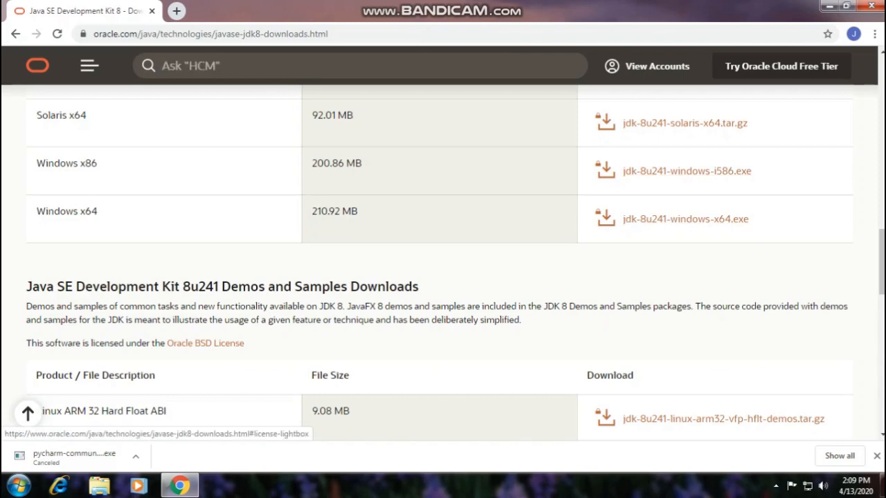
scroll(443, 263, up, 2)
scroll(443, 263, up, 2)
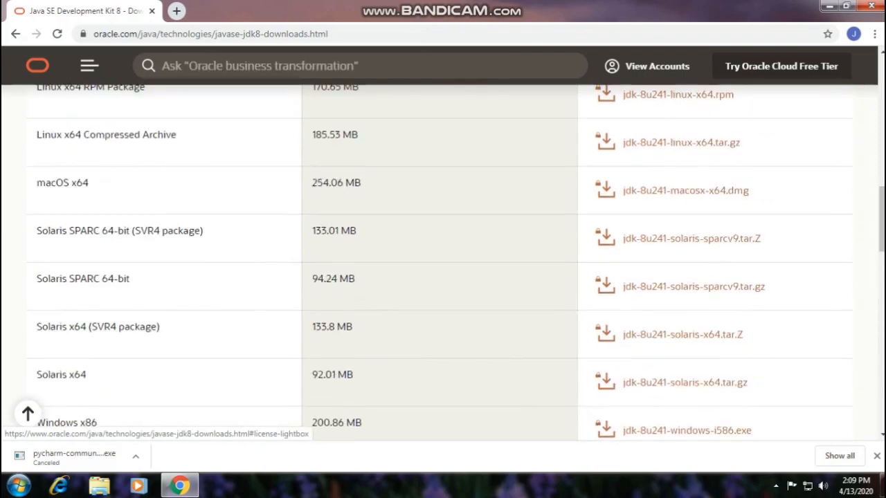
scroll(443, 263, up, 2)
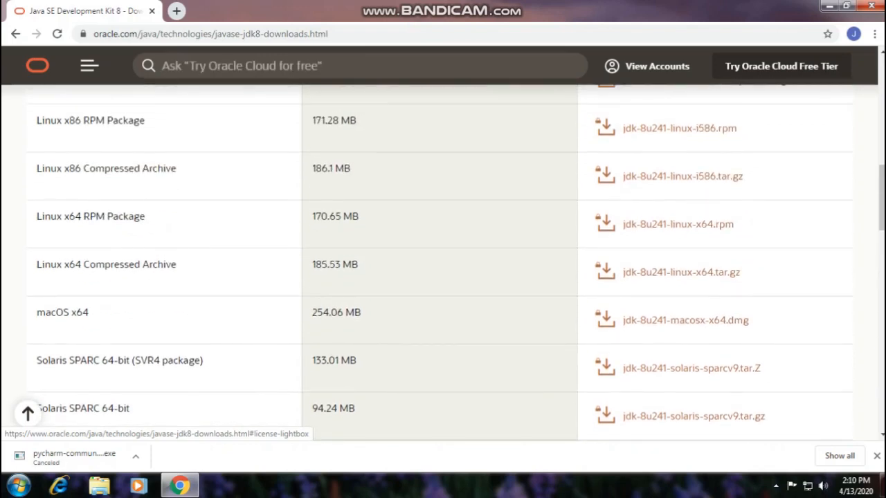
scroll(443, 263, up, 4)
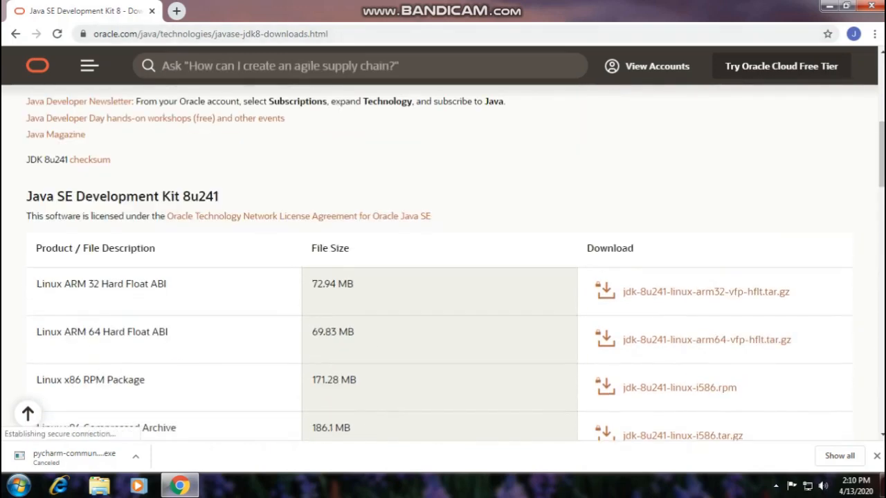
scroll(443, 263, down, 4)
scroll(443, 263, down, 3)
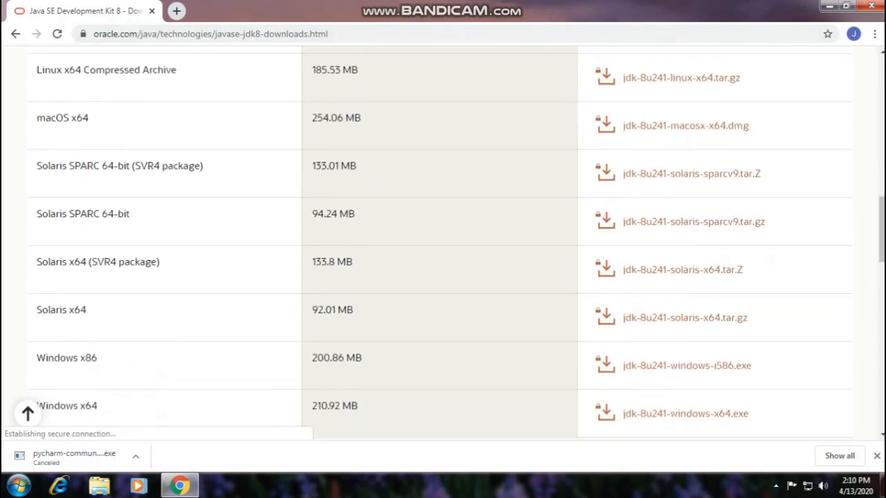
scroll(443, 263, up, 3)
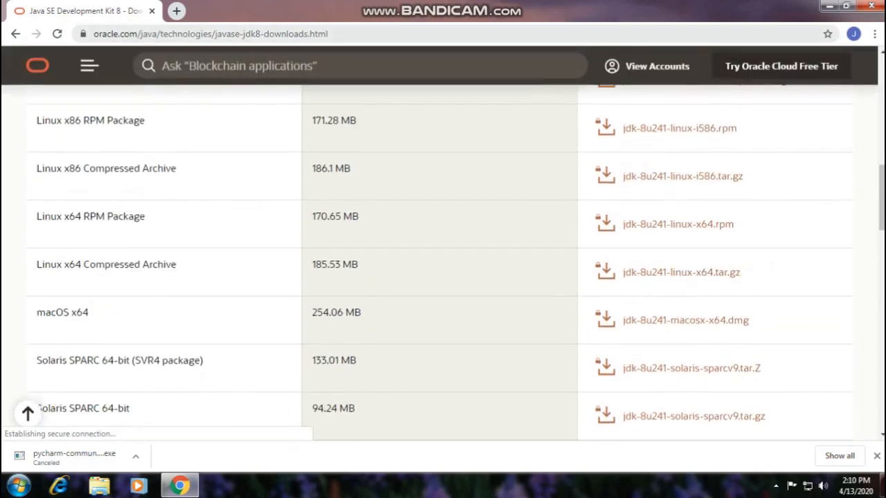
Step: Search the web for "python download" and open the python.org downloads page
click(415, 34)
key(BackSpace)
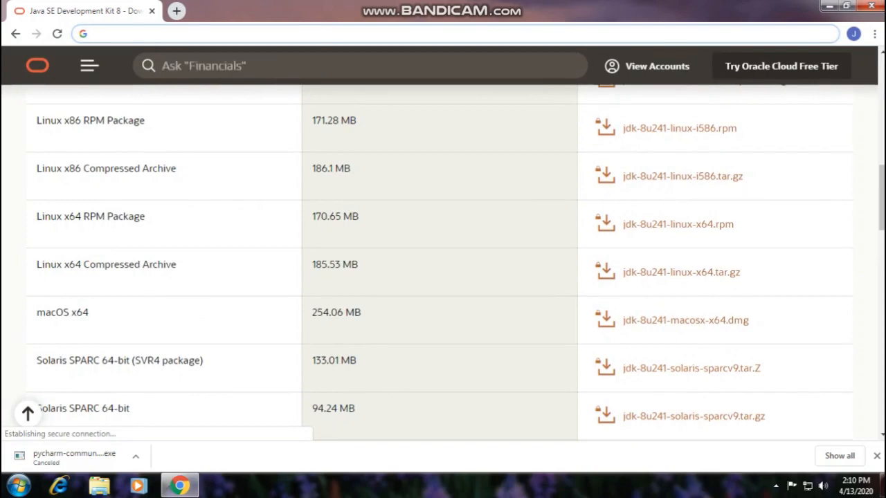
text(pyth)
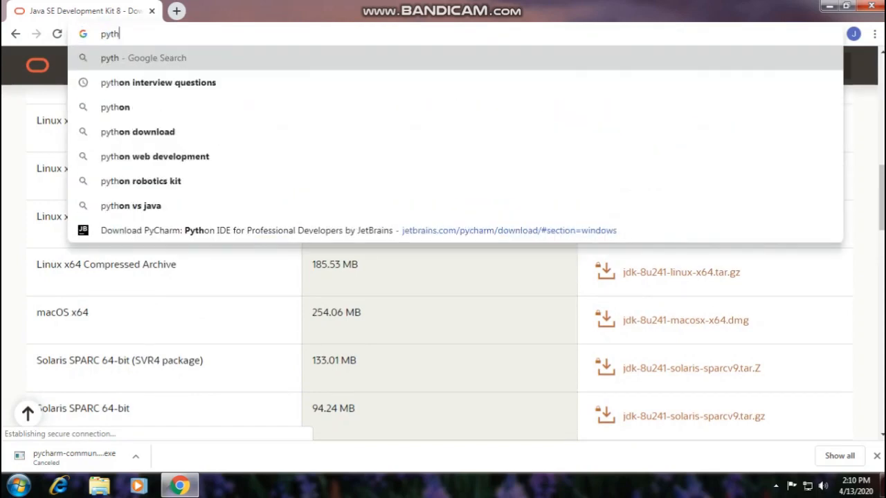
text(on)
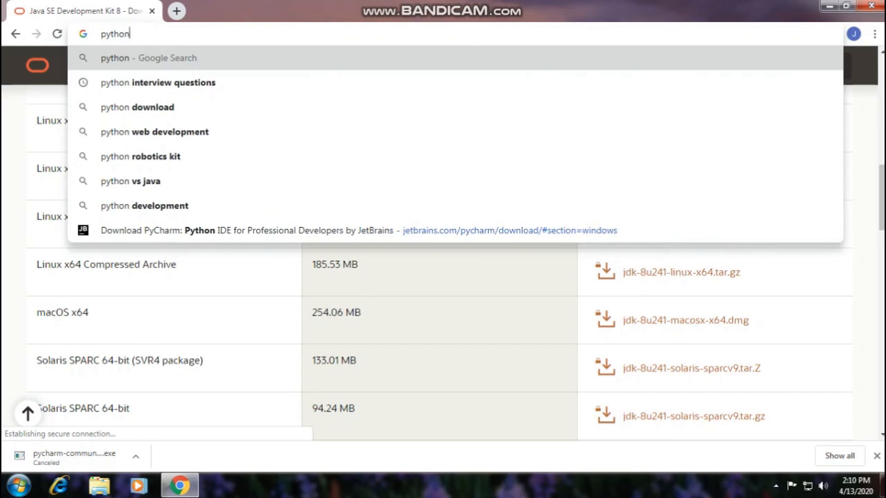
key(Down)
key(Down)
key(Return)
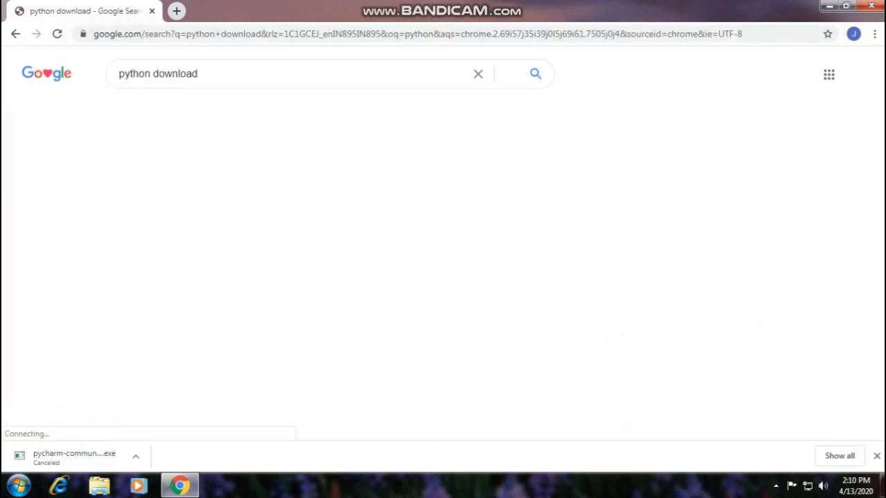
click(205, 182)
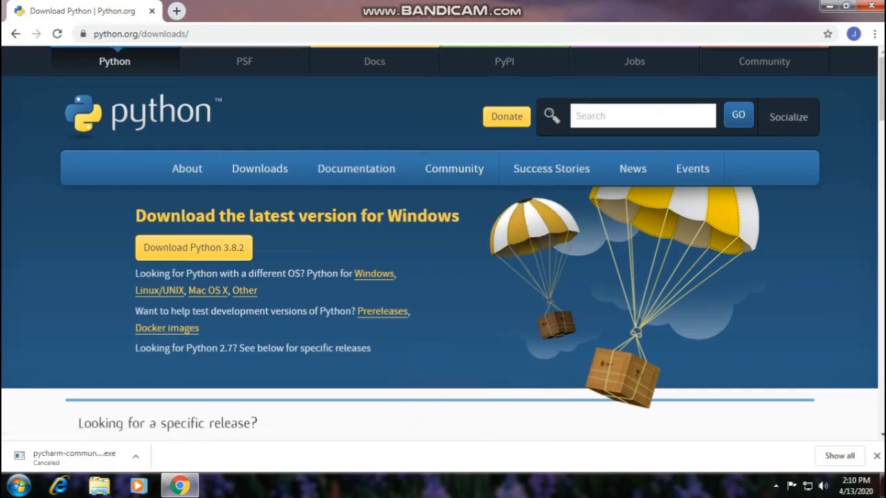
Step: Look over the Python releases by version number and open the page of Python releases for Windows
scroll(443, 249, down, 1)
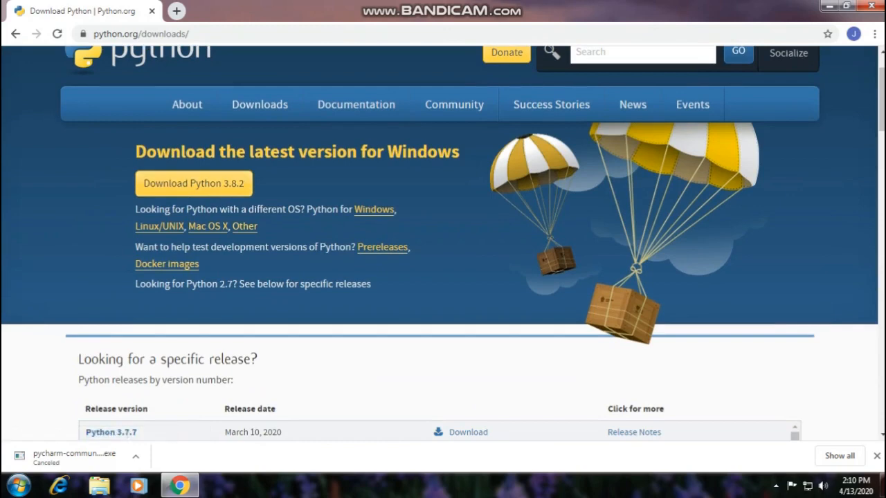
scroll(443, 249, down, 2)
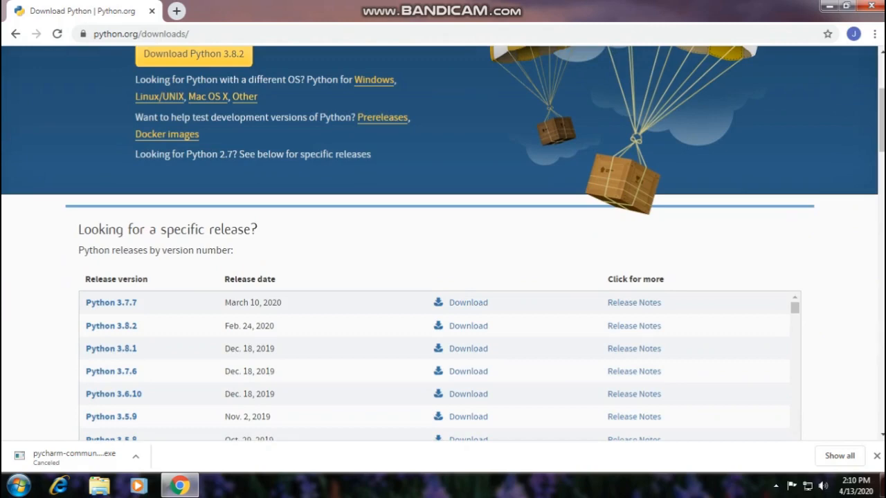
scroll(443, 249, up, 2)
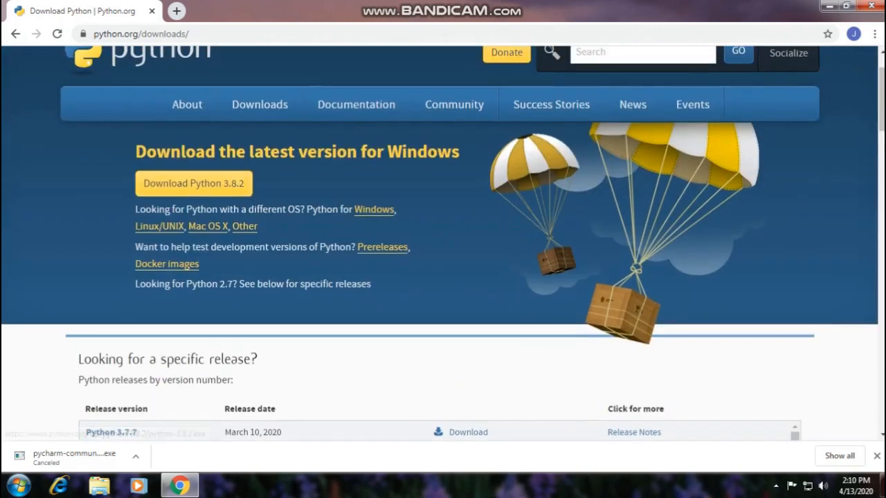
scroll(443, 249, down, 1)
scroll(443, 249, down, 2)
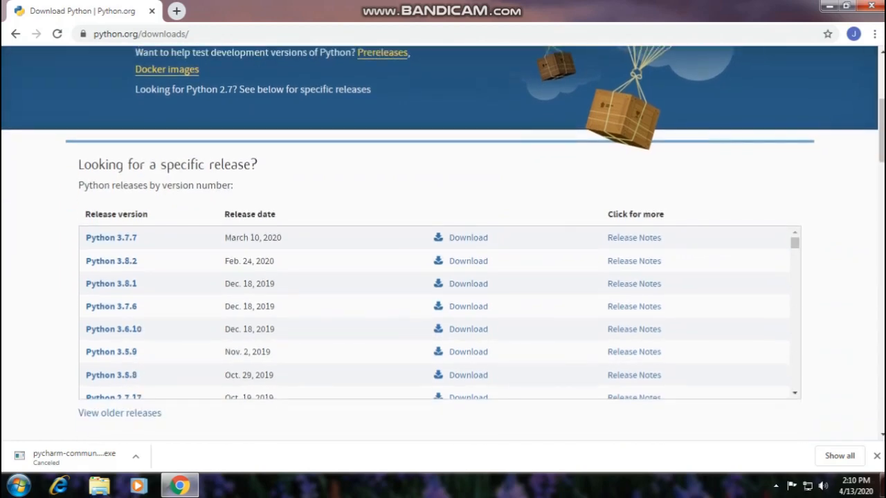
scroll(443, 249, up, 2)
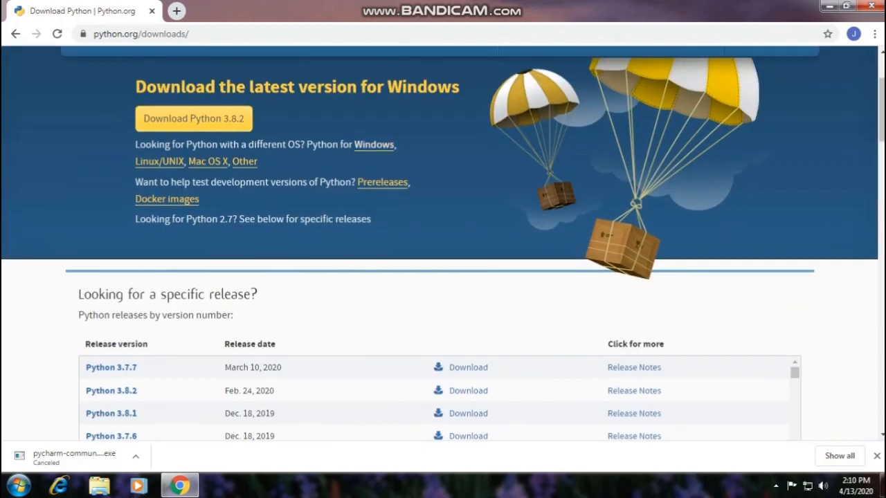
click(373, 144)
Step: Look over the stable releases and pre-releases on the Python Releases for Windows page, and close the browser
scroll(443, 249, down, 2)
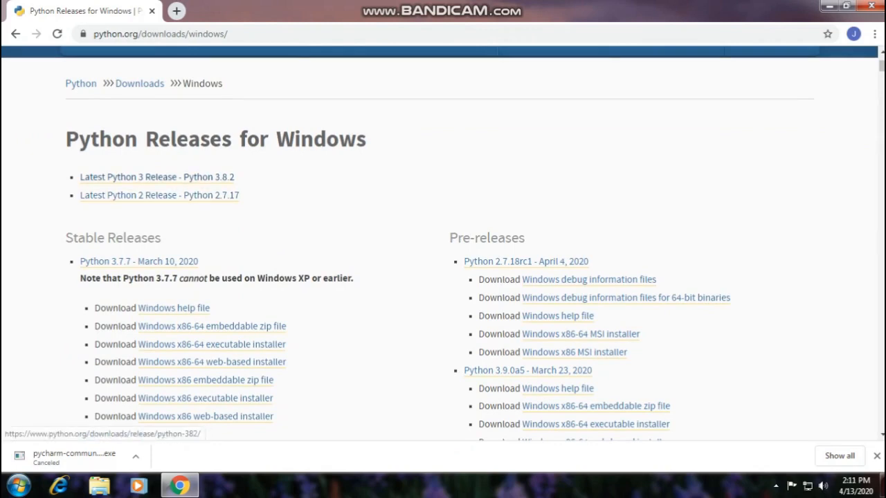
scroll(443, 243, down, 1)
scroll(443, 242, down, 1)
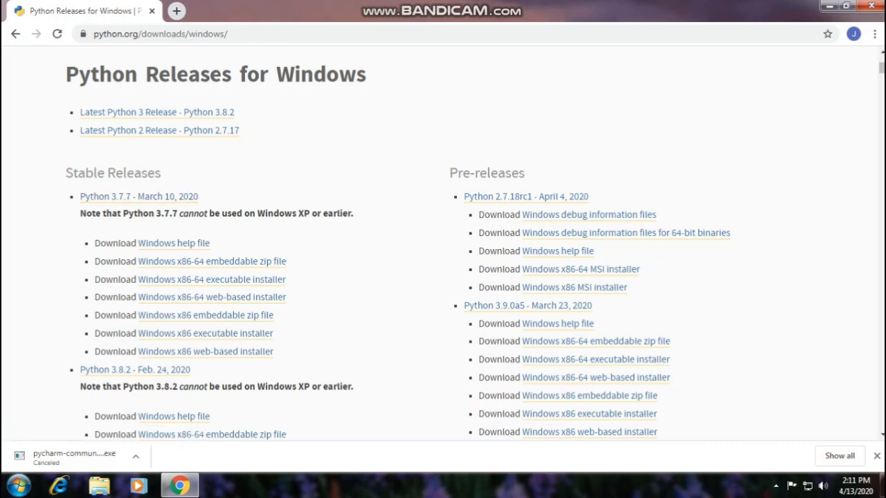
scroll(173, 63, up, 3)
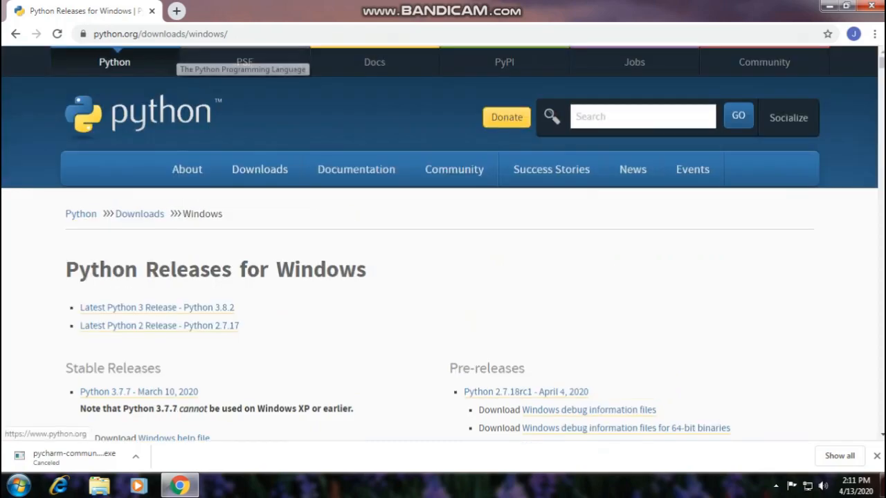
click(871, 7)
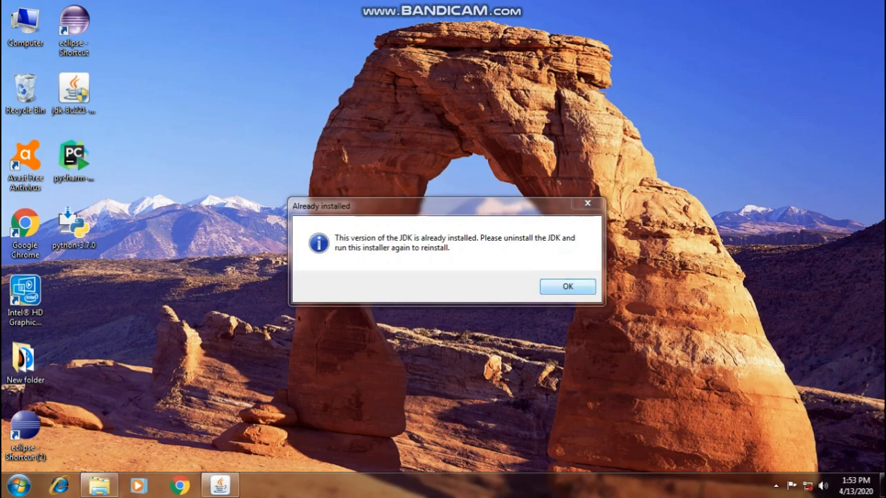
Step: Dismiss the JDK installer's notice and cancel the Program Compatibility Assistant
key(Return)
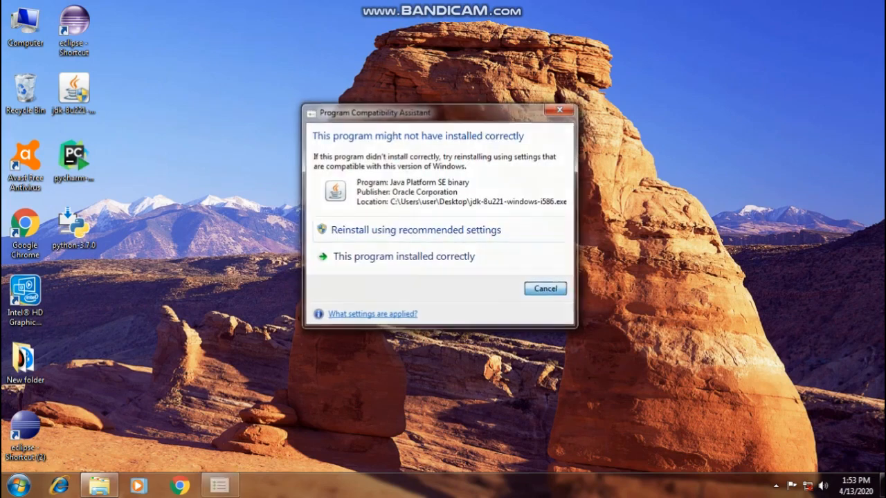
key(Return)
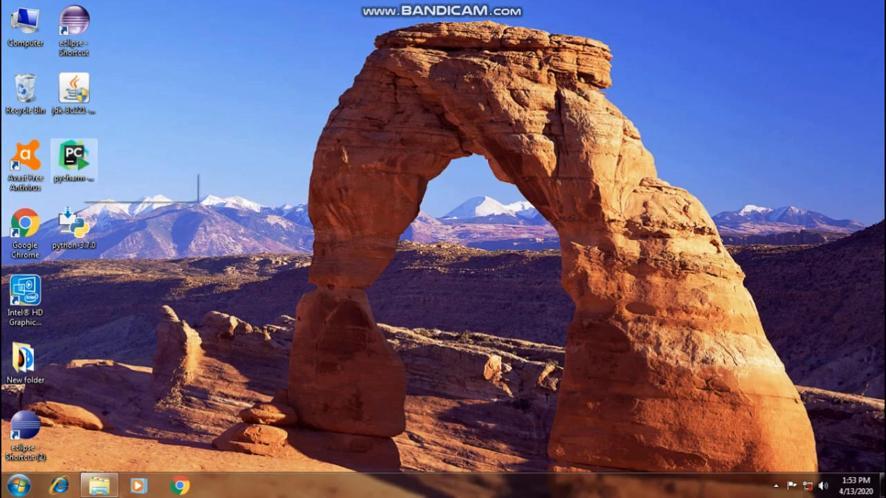
Step: Launch the PyCharm Community Edition setup from the desktop and accept the default destination folder
click(68, 157)
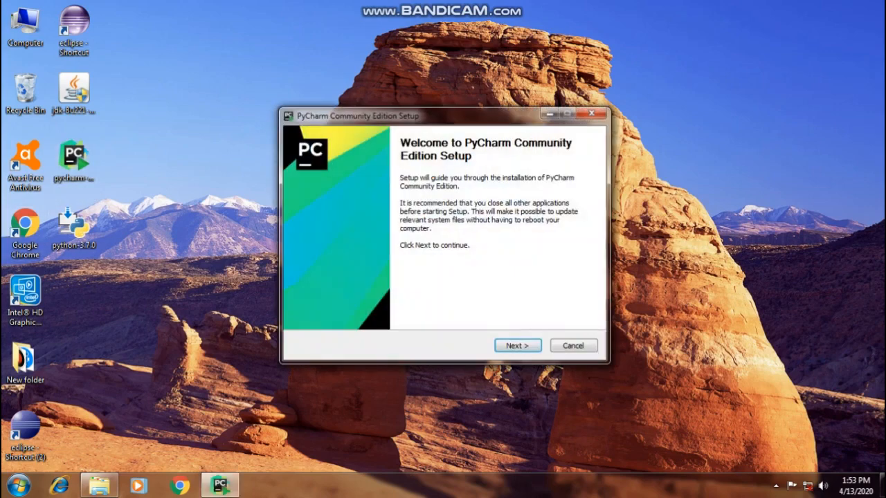
key(Return)
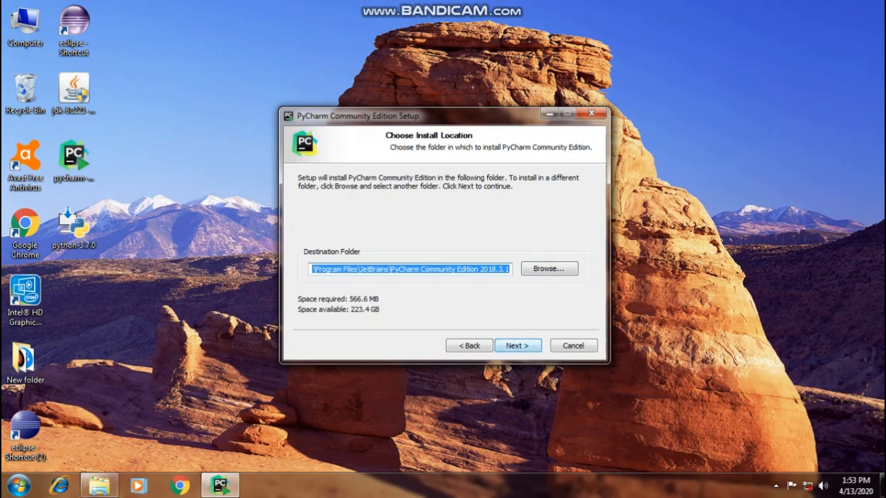
key(Return)
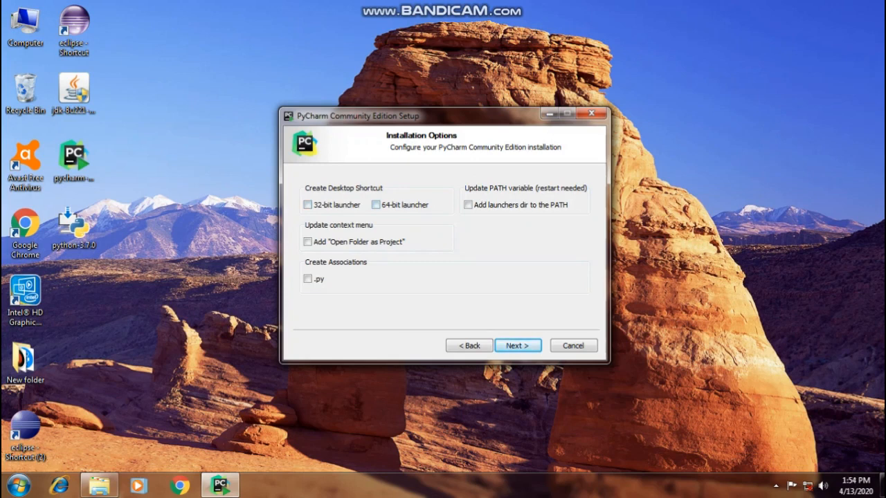
Step: Enable the 32-bit launcher desktop shortcut and the .py association, and start installing PyCharm Community Edition
click(308, 205)
click(307, 279)
key(Return)
key(Return)
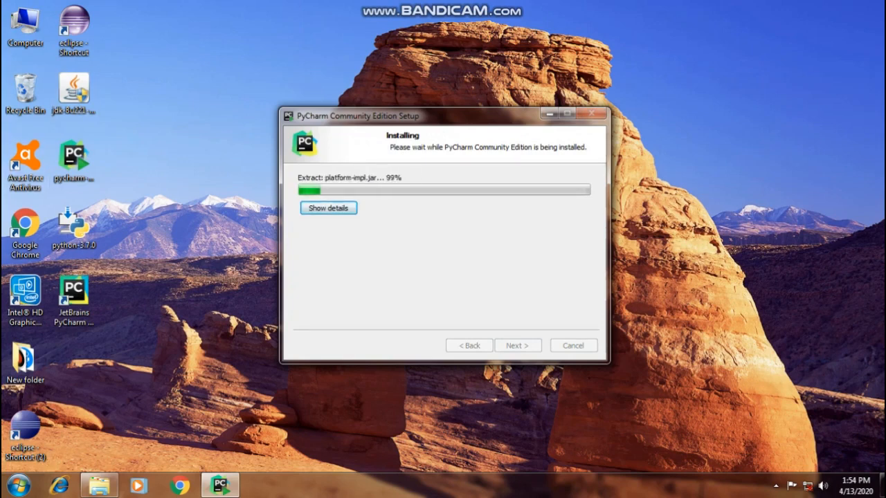
Step: Finish the PyCharm Community Edition setup without running the program, and refresh the desktop
key(Return)
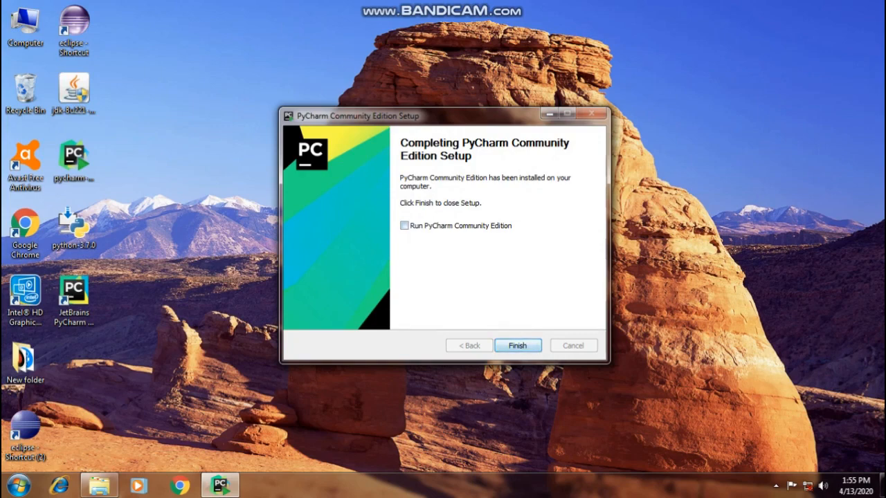
key(Return)
right_click(338, 179)
click(373, 215)
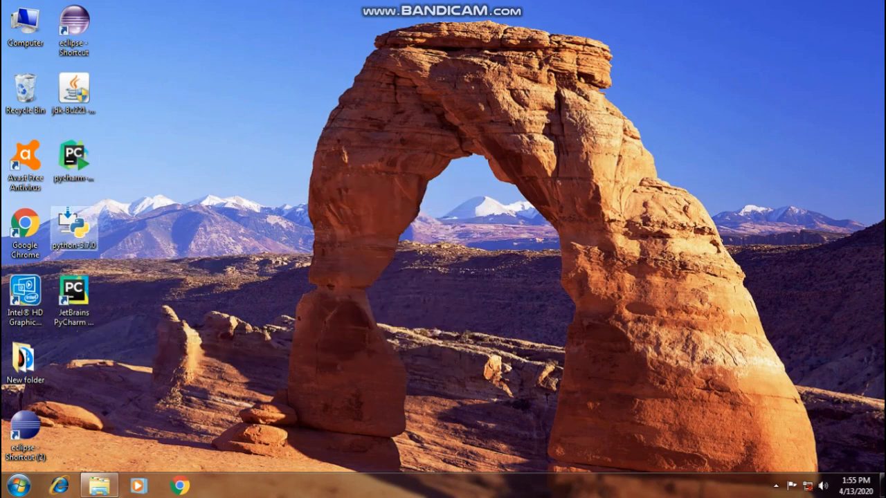
Step: Install Python 3.7.0 (32-bit) as a customized installation with the default optional features, advanced options and location, and close the setup
double_click(74, 227)
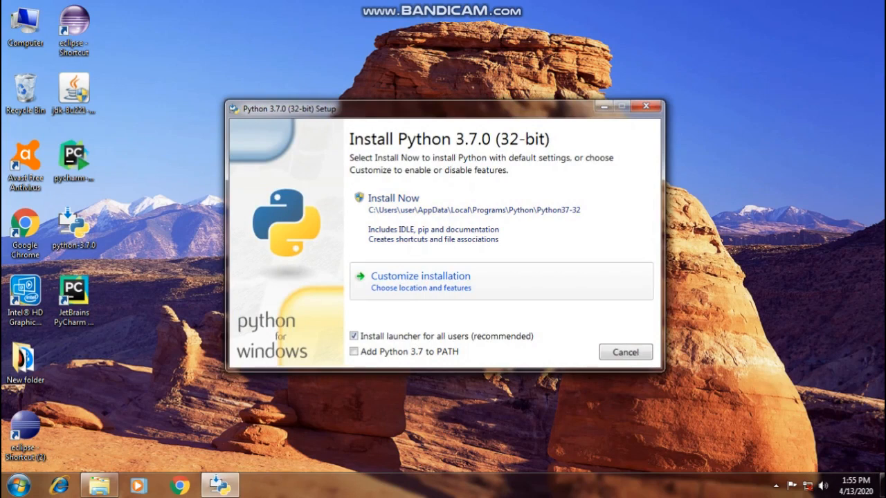
click(420, 280)
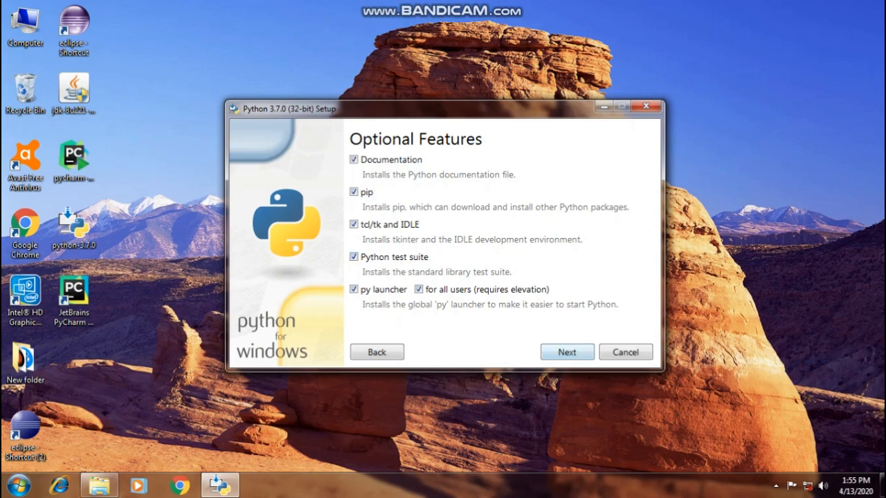
click(567, 352)
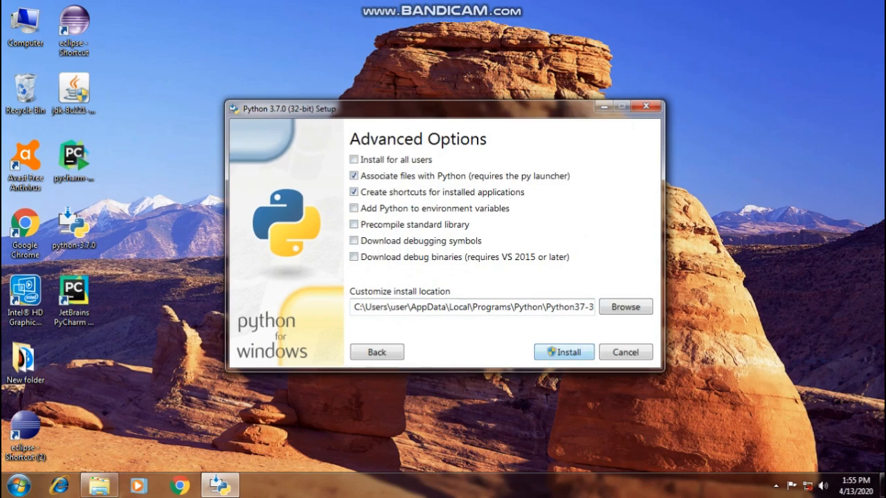
click(564, 352)
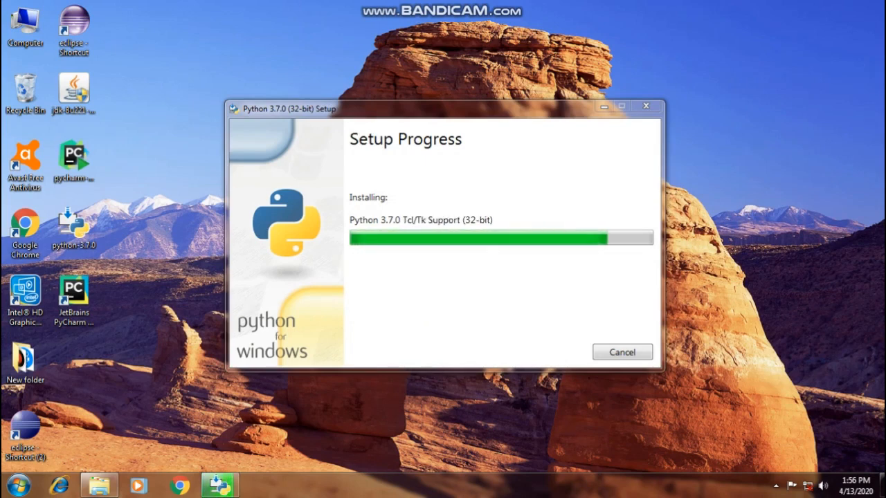
click(625, 352)
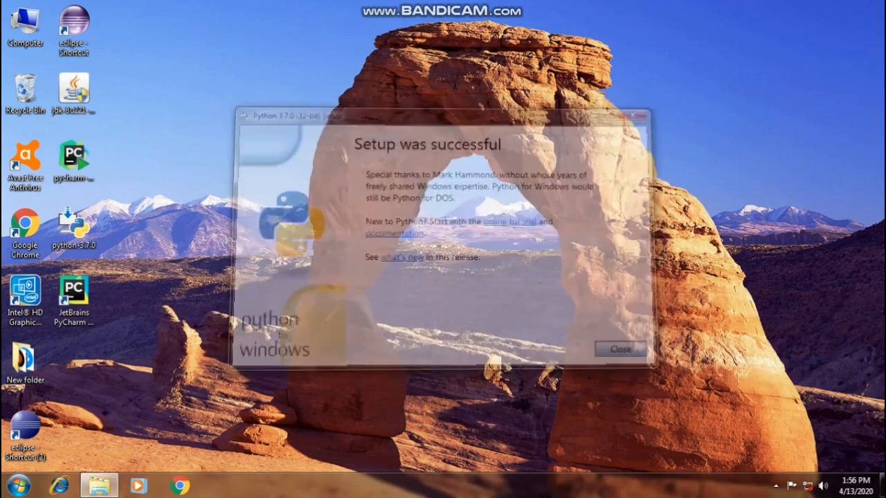
right_click(449, 167)
click(482, 203)
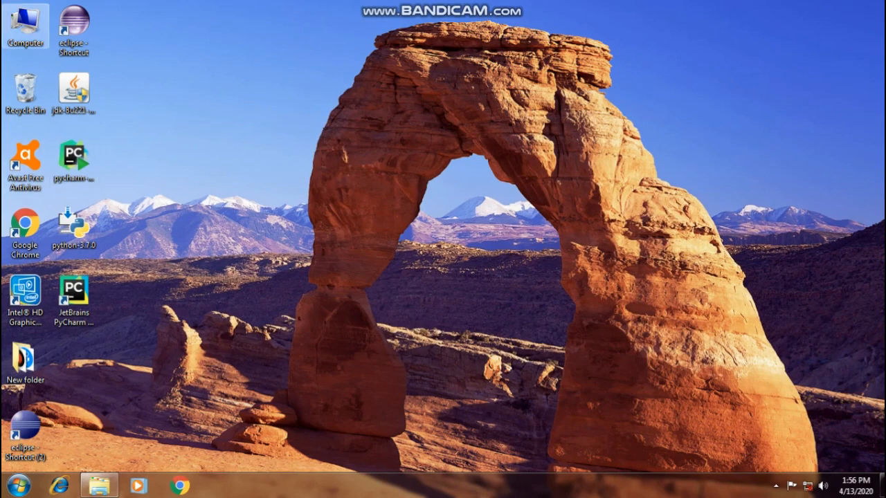
Step: Open the Environment Variables dialog through the computer's advanced system settings
right_click(26, 23)
click(65, 147)
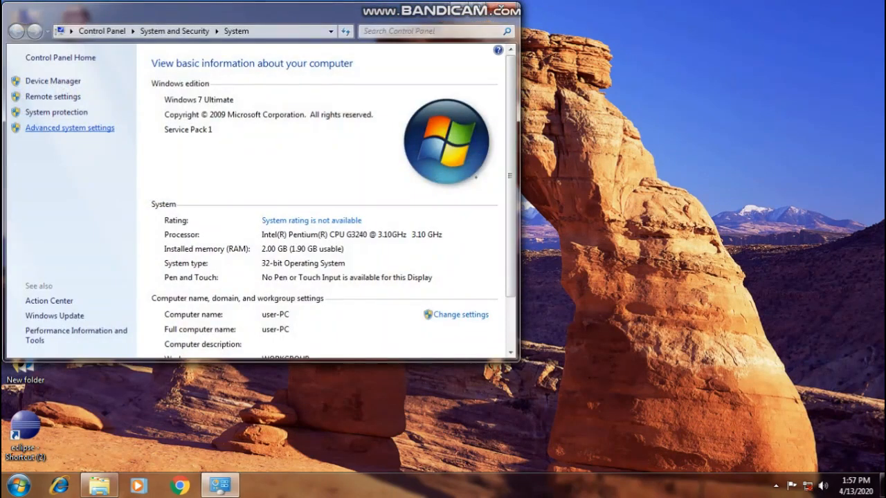
drag(26, 108, 69, 98)
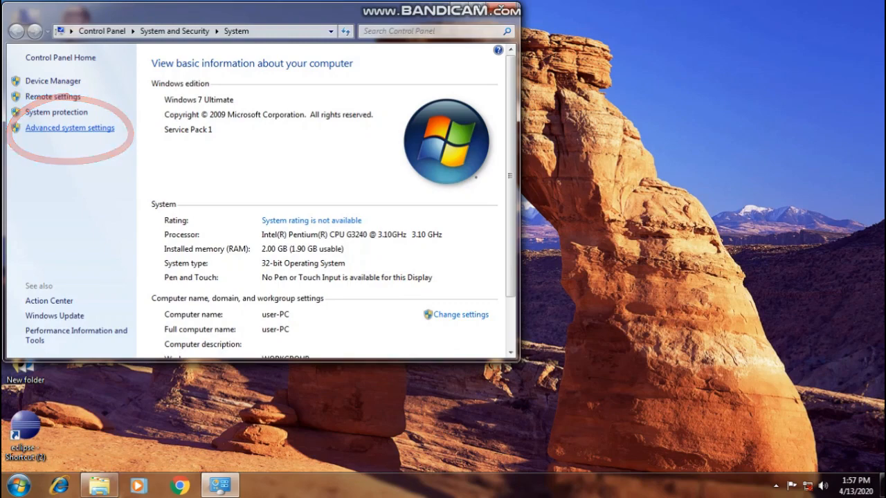
click(69, 127)
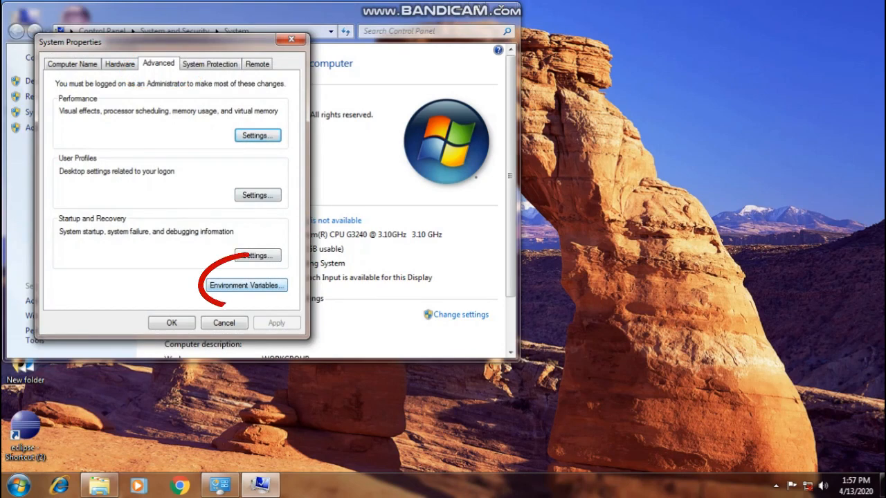
click(246, 285)
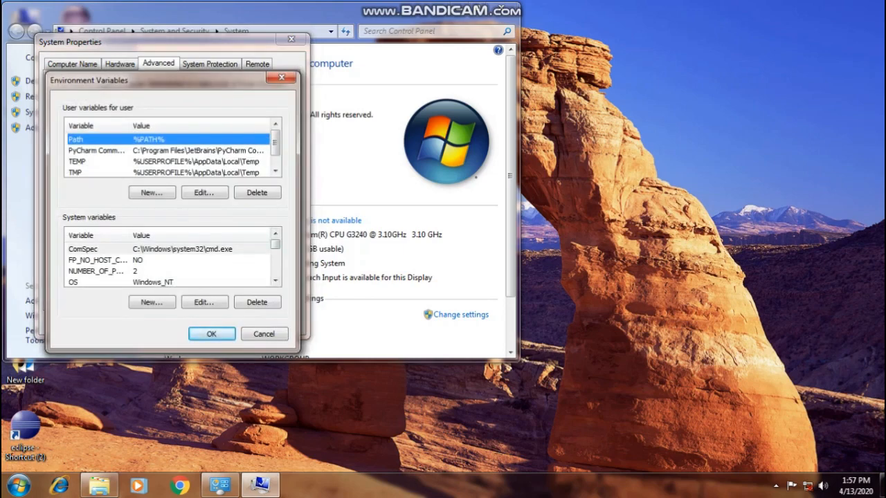
drag(173, 80, 189, 48)
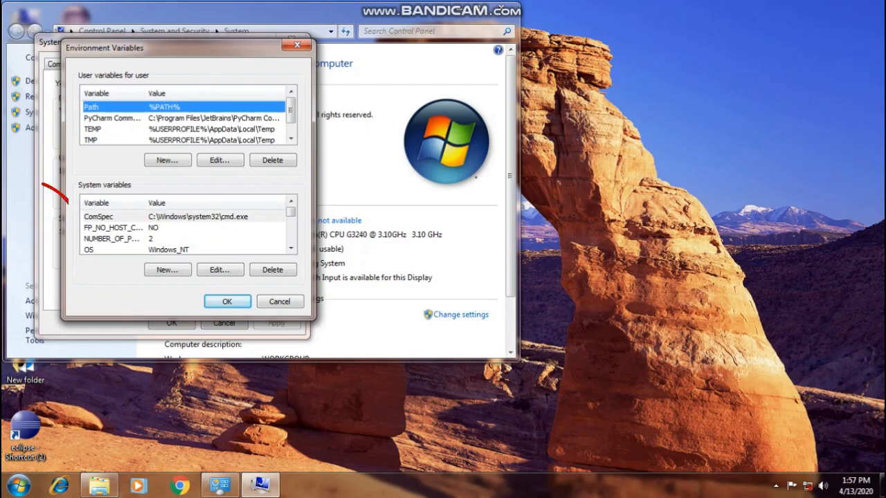
Step: Open the PATH system variable for editing
drag(291, 212, 291, 217)
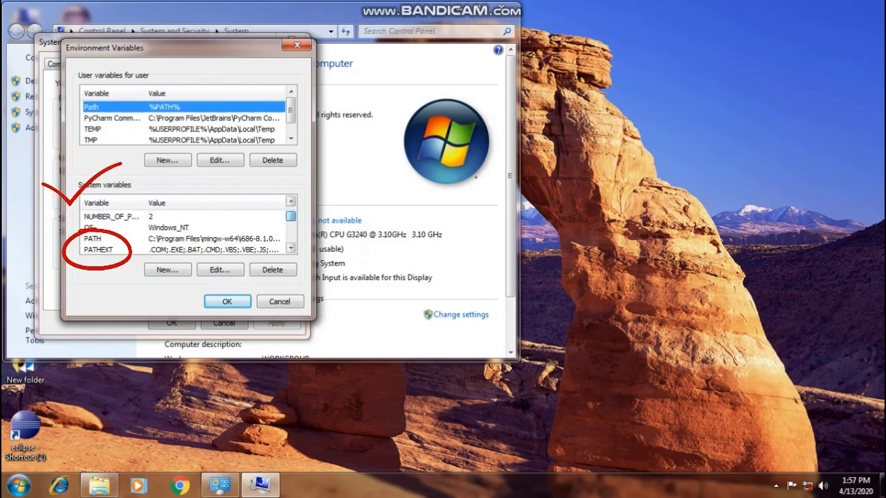
double_click(93, 239)
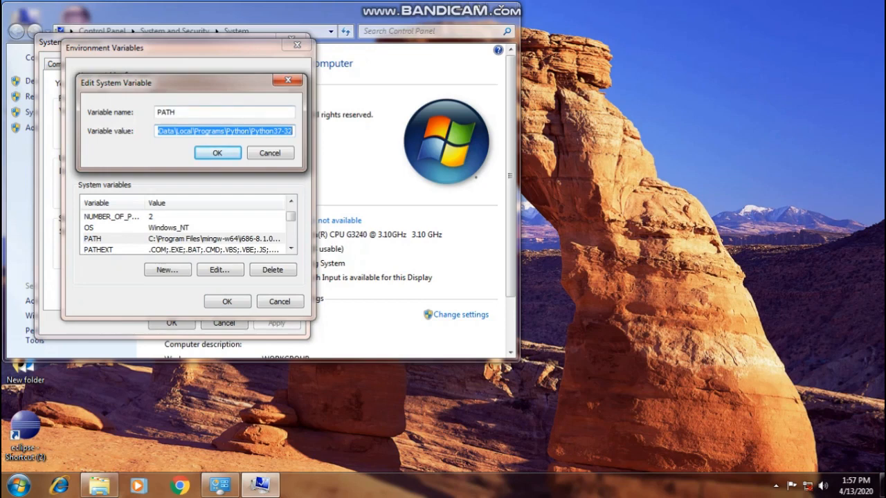
drag(173, 83, 410, 106)
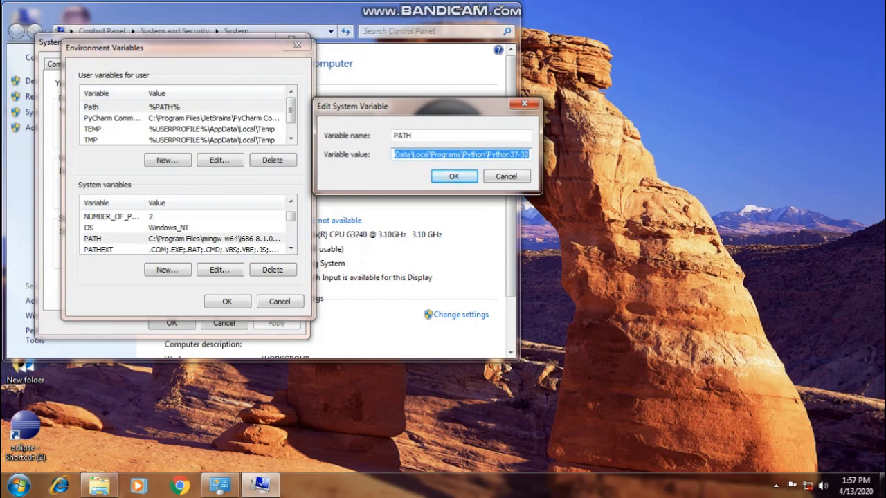
drag(410, 106, 218, 121)
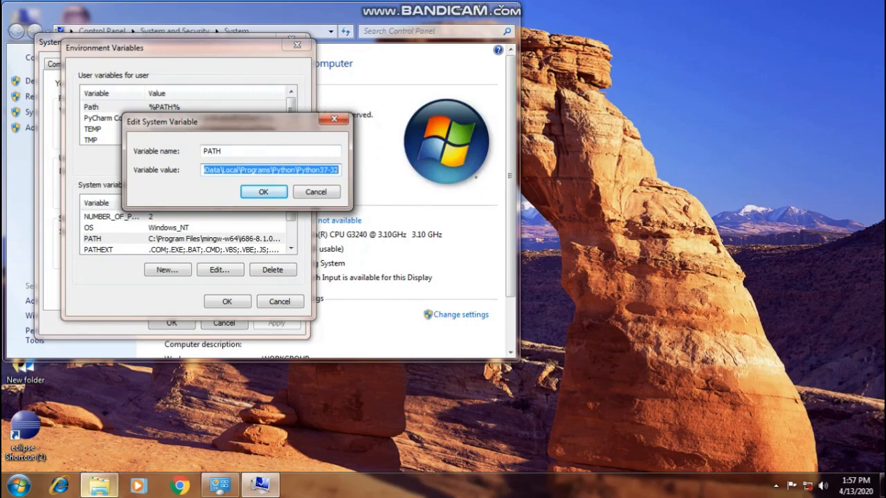
Step: Switch to the Windows Explorer window and show the root folders of Local Disk (C:)
click(102, 486)
click(173, 273)
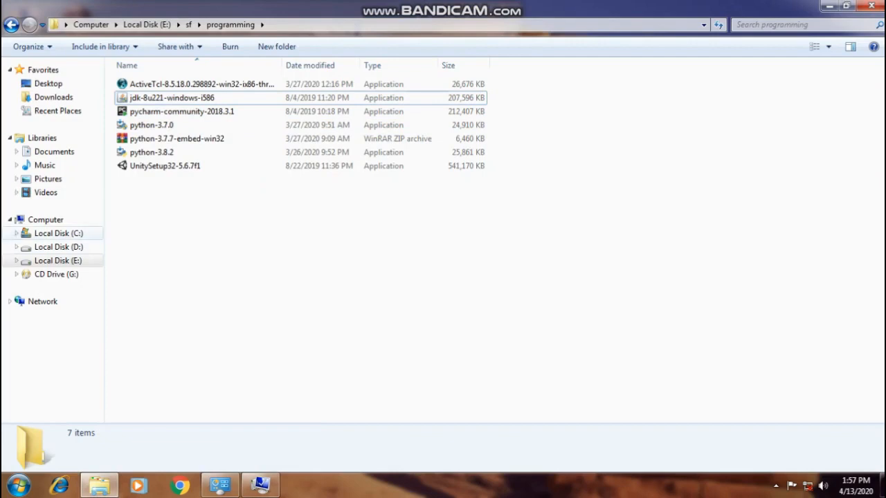
click(58, 234)
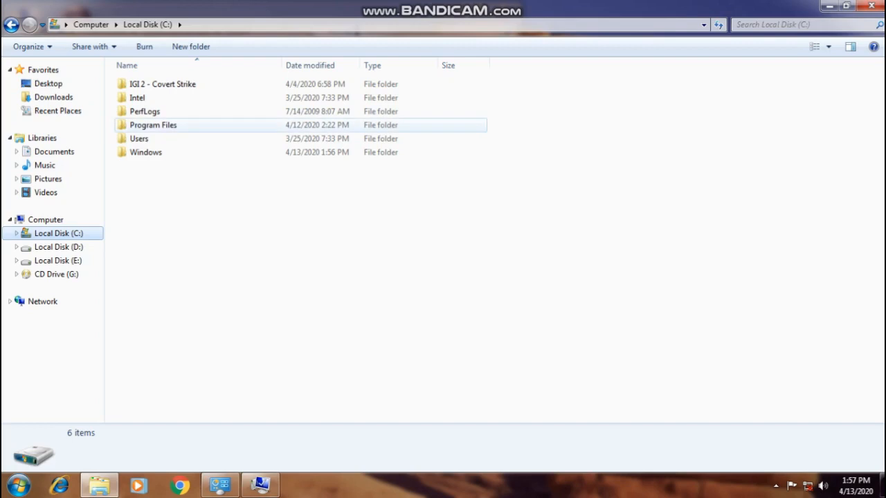
double_click(153, 125)
key(BackSpace)
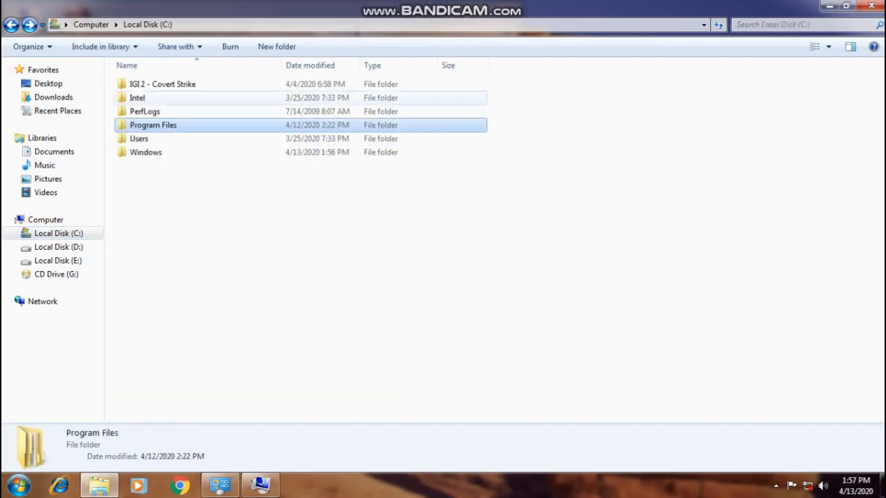
Step: Open the folder Users\user\AppData\Local\Programs\Python\Python37-32 on Local Disk (C:)
double_click(140, 138)
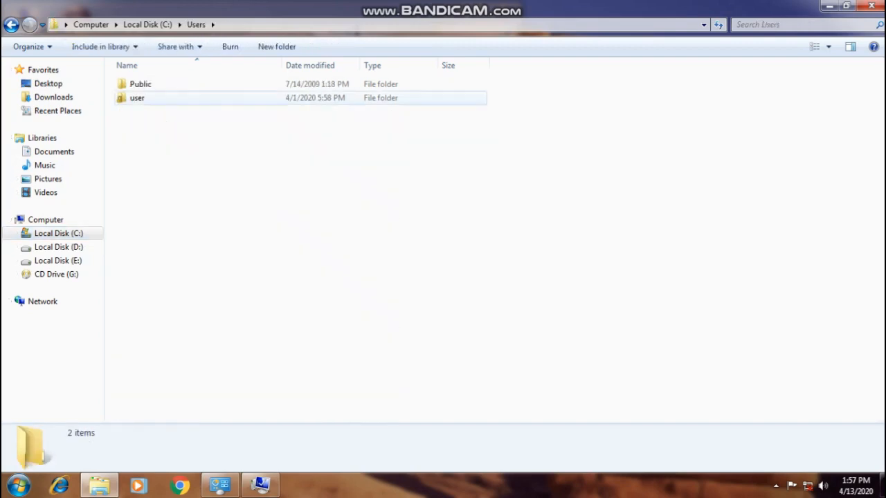
double_click(137, 98)
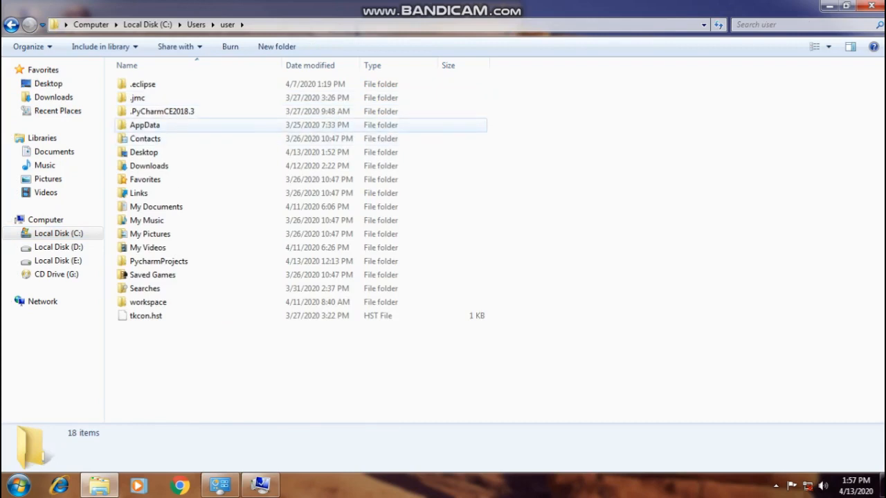
double_click(146, 113)
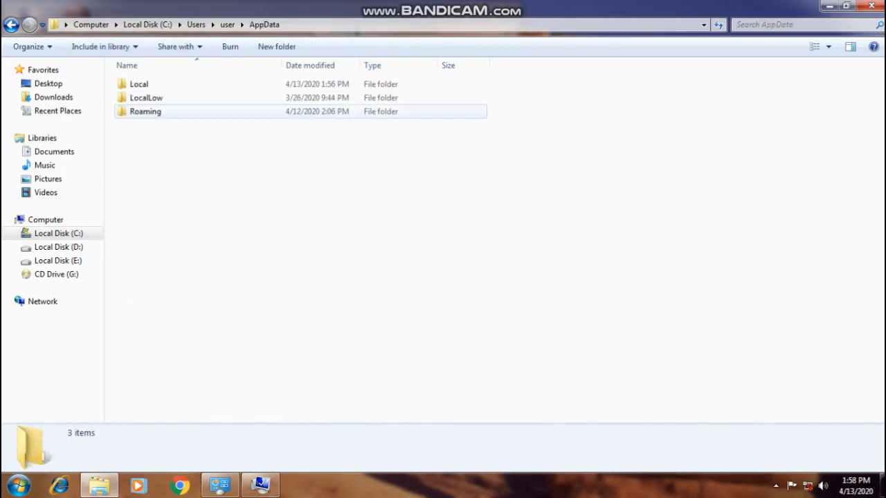
double_click(139, 83)
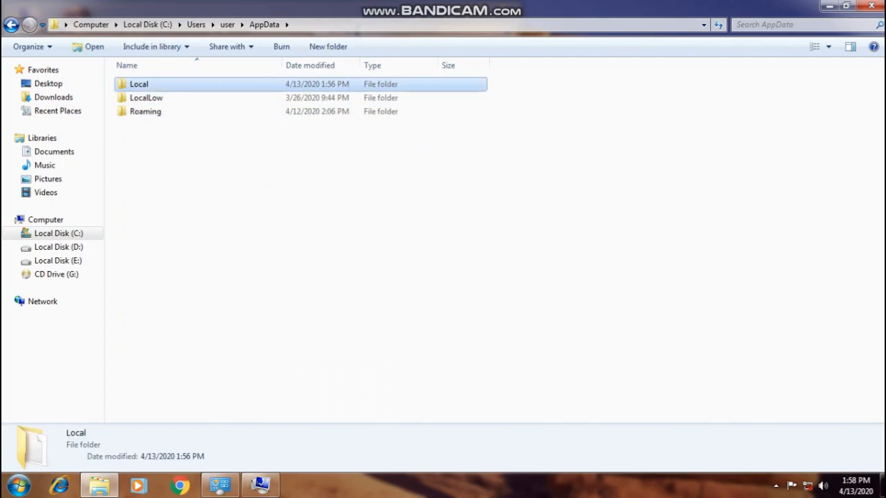
click(147, 246)
click(147, 245)
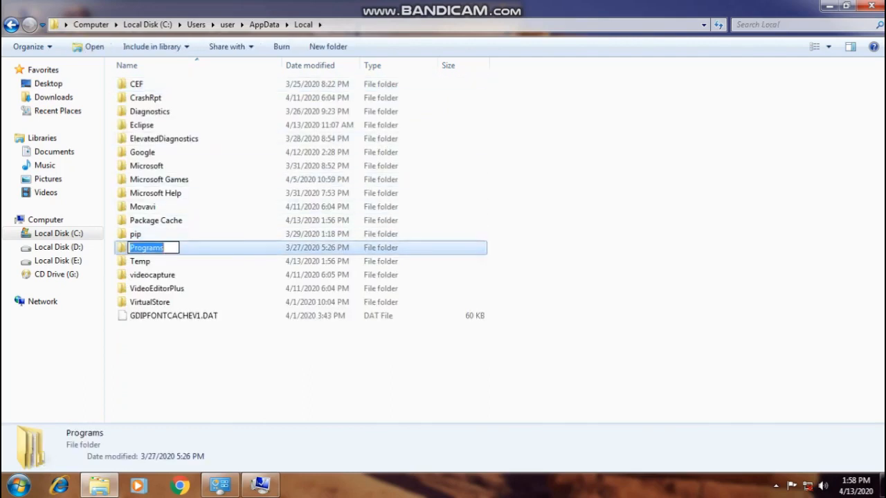
double_click(191, 247)
double_click(152, 98)
click(156, 85)
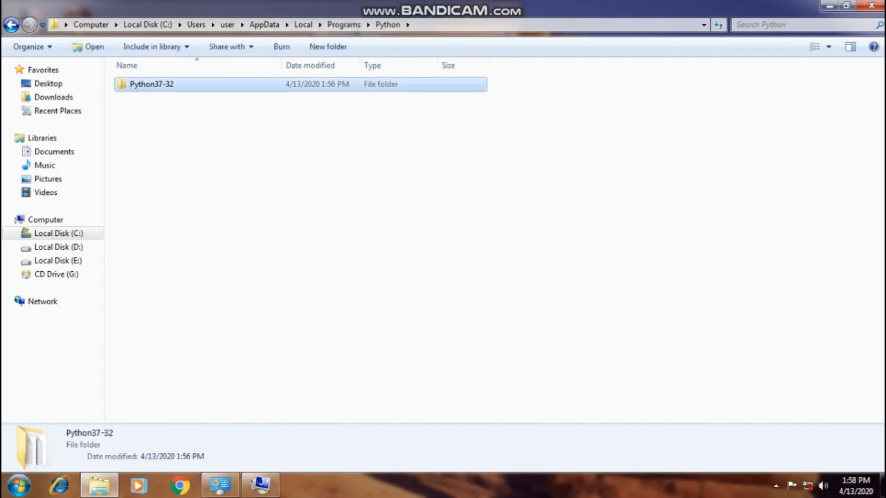
double_click(155, 85)
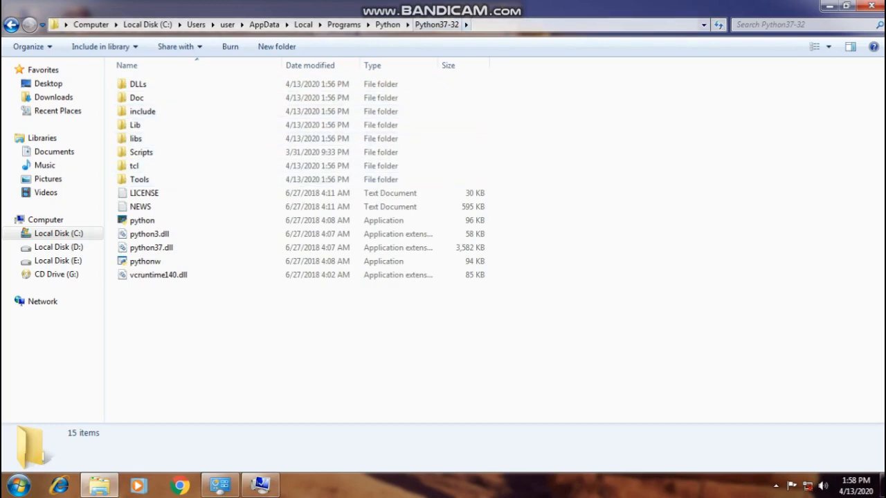
Step: Copy the full path of the open Python37-32 folder
click(530, 25)
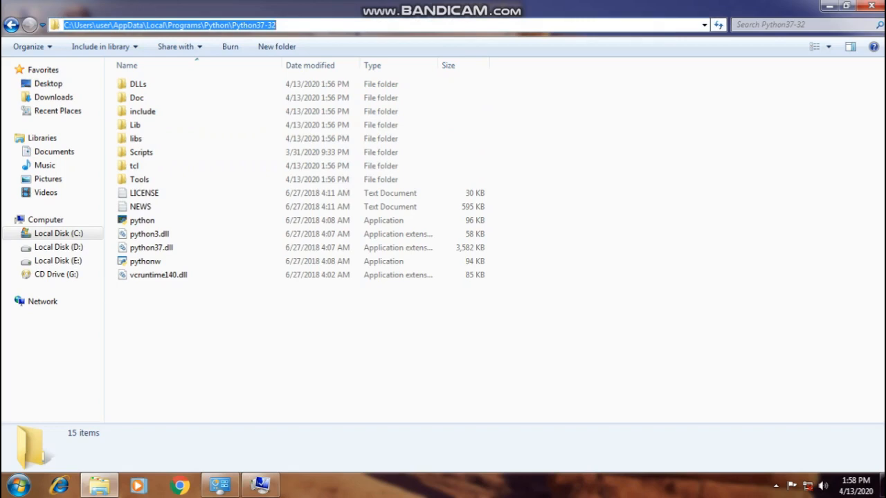
right_click(257, 25)
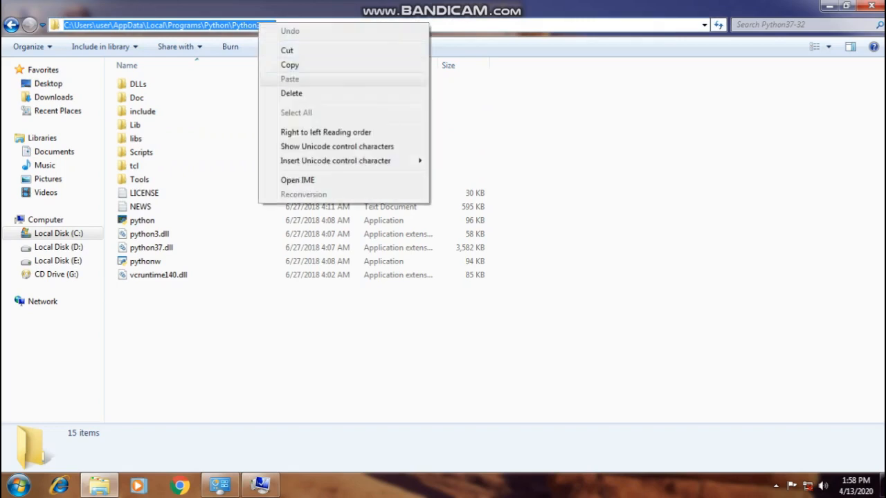
click(275, 63)
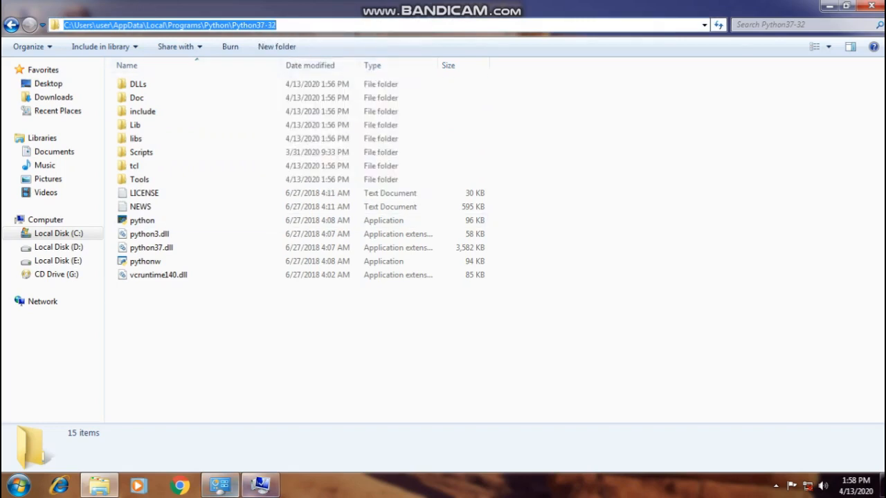
Step: Return to the PATH system variable's edit dialog and examine the folder entries in its value, including the mingw-w64 and JDK paths
click(260, 485)
drag(239, 122, 212, 137)
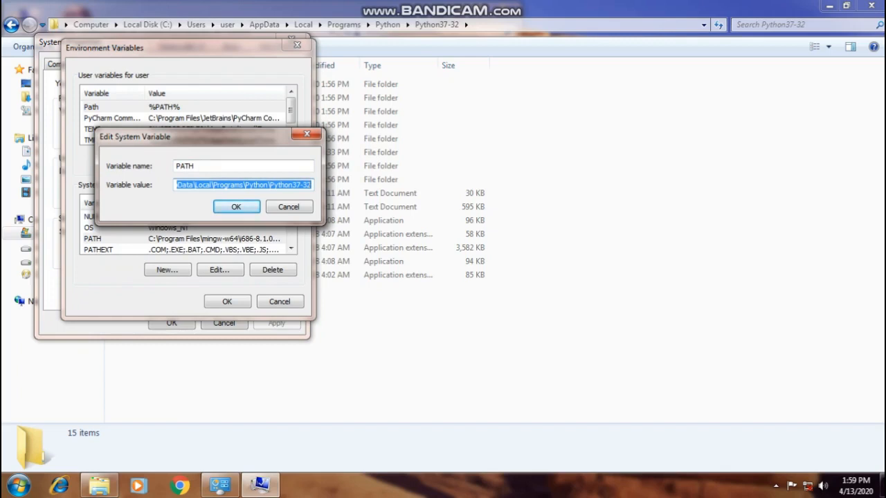
key(Left)
key(Left)
key(Left)
key(Left)
key(Left)
key(Left)
key(Left)
key(Left)
key(Left)
key(Left)
key(Left)
key(Left)
key(Left)
key(Left)
key(Left)
key(Left)
key(Left)
key(Left)
key(Left)
key(Left)
key(Left)
key(Left)
key(Left)
key(Left)
key(Left)
key(Left)
key(Left)
key(Left)
key(Left)
key(Left)
key(Left)
key(Left)
key(Left)
key(Left)
key(Left)
key(Left)
key(Left)
key(Left)
key(Left)
key(Left)
key(Left)
key(Left)
key(Left)
key(Left)
key(Left)
key(Left)
key(Left)
key(Left)
key(Left)
key(Left)
key(Left)
key(Left)
key(Left)
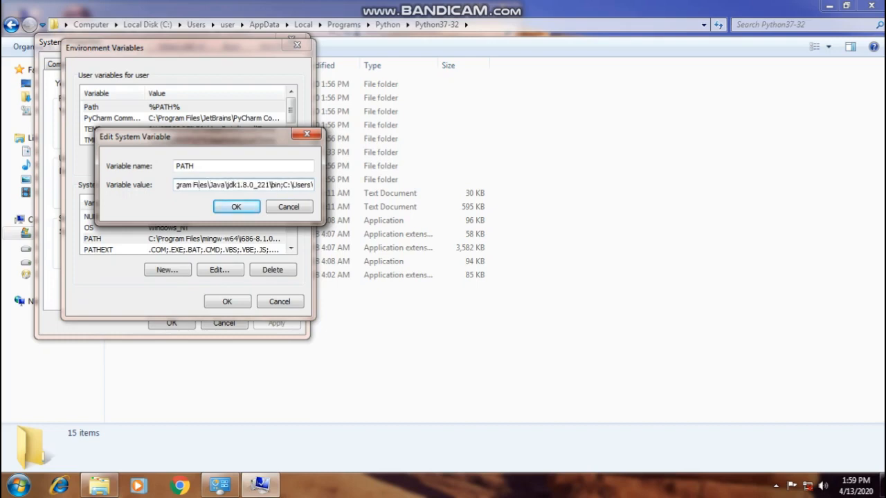
key(Left)
key(Left)
key(Left)
key(Left)
key(Left)
key(Left)
key(Left)
key(Left)
key(Left)
key(Left)
key(Left)
key(Left)
key(Left)
key(Left)
key(Left)
key(Left)
key(Left)
key(Left)
key(Left)
key(Left)
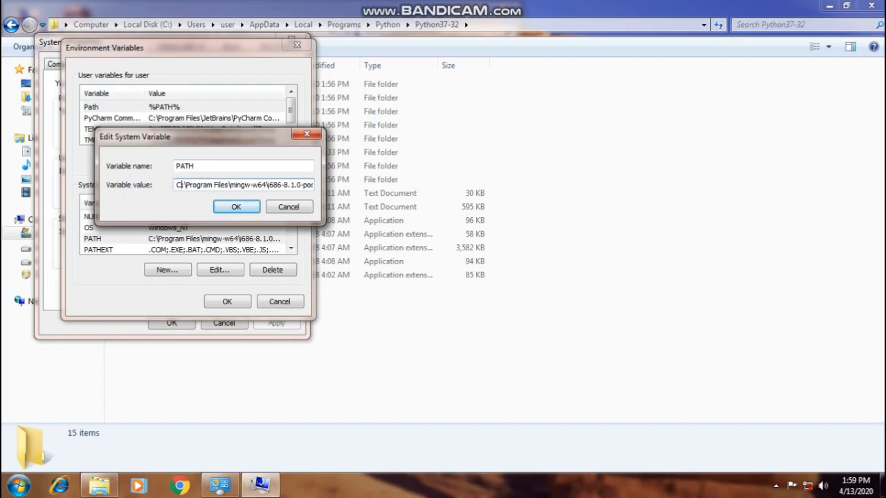
key(Right)
key(Right)
key(Right)
key(Right)
key(Right)
key(Right)
key(Right)
key(Right)
key(Right)
key(Right)
key(Right)
key(Right)
key(Right)
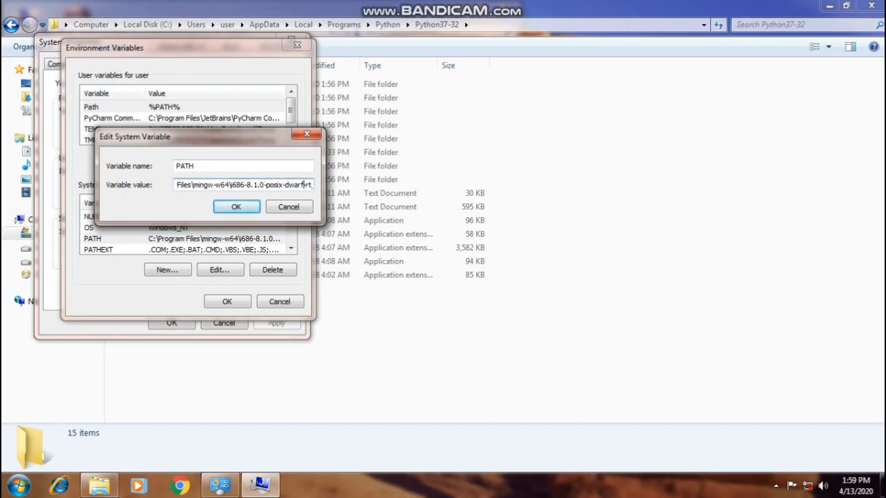
key(Right)
key(Right)
key(Right)
key(Right)
key(Right)
key(Right)
key(Right)
key(Right)
key(Right)
key(Right)
key(Right)
key(Right)
key(Right)
key(Right)
key(Right)
key(Right)
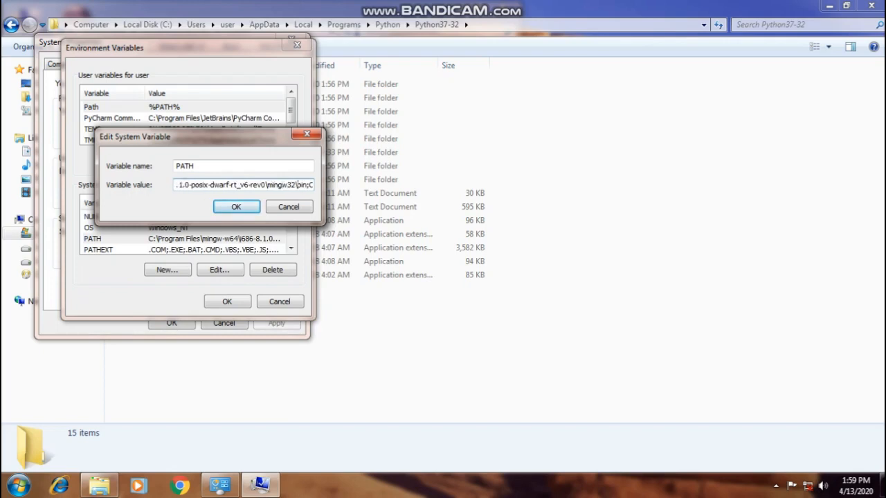
key(Right)
key(Right)
key(Right)
key(Right)
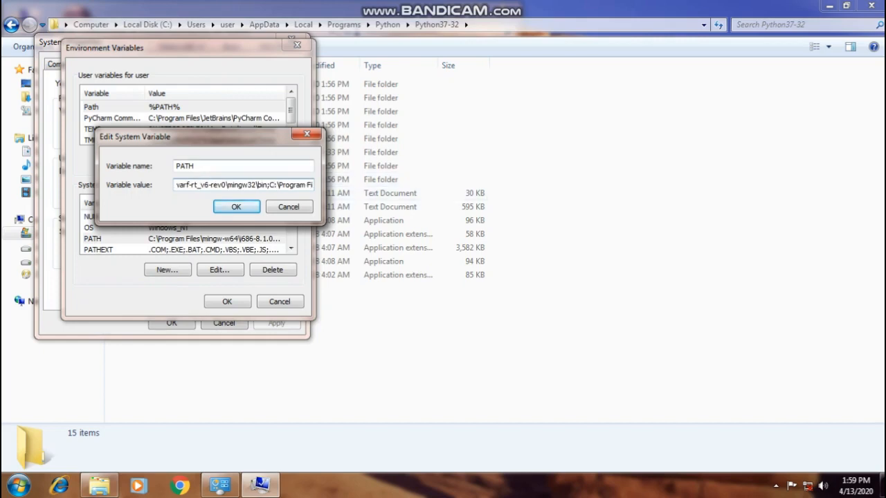
Step: Delete and re-enter the semicolon separating the mingw32\bin entry from the next Program Files entry in the PATH value
drag(152, 136, 433, 109)
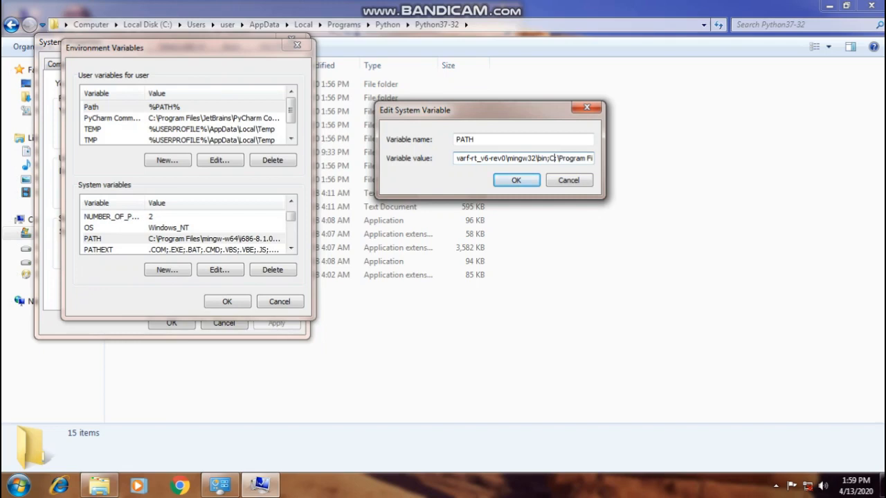
drag(484, 110, 226, 124)
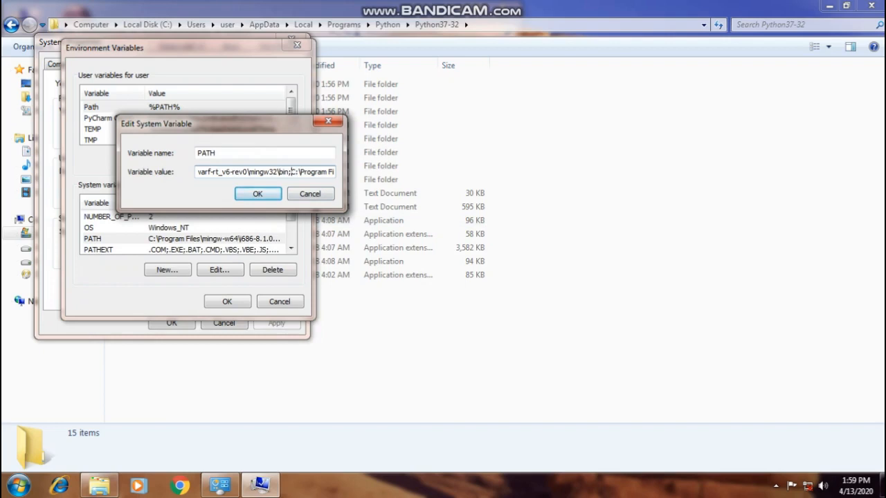
key(BackSpace)
text(;)
Step: Examine the rest of the PATH value from the JDK bin entry through the end of the Python37-32 path
key(Right)
key(Right)
key(Right)
key(Right)
key(Right)
key(Right)
key(Right)
key(Right)
key(Right)
key(Right)
key(Right)
key(Right)
key(Right)
key(Right)
key(Right)
key(Right)
key(Right)
key(Right)
key(Right)
key(Right)
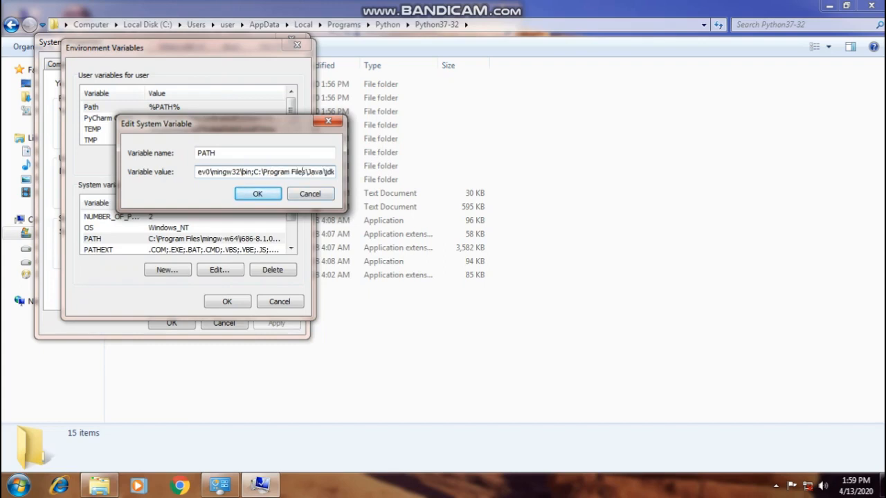
key(Right)
key(Right)
key(Right)
key(Right)
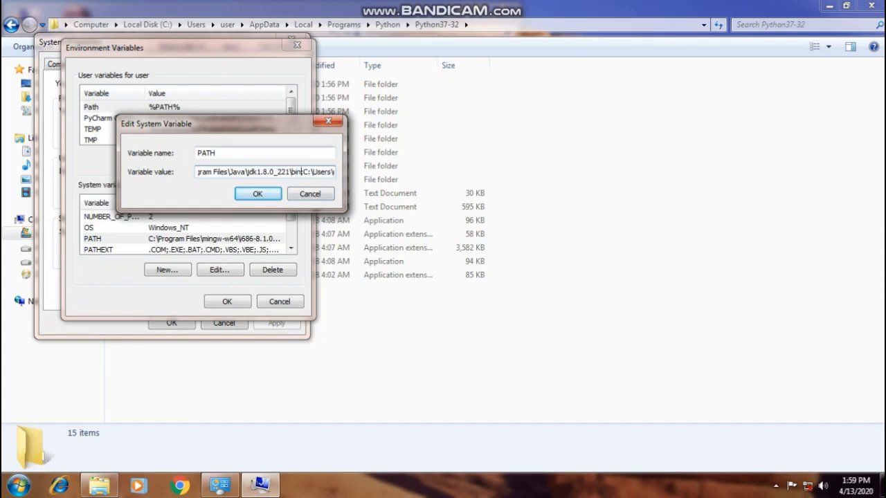
key(Right)
key(Right)
key(Right)
key(Right)
key(Right)
key(Right)
key(Right)
key(Right)
key(Right)
key(Right)
key(Right)
key(Right)
key(Right)
key(Right)
key(Right)
key(Right)
key(Right)
key(Right)
key(Right)
key(Right)
key(Right)
key(Right)
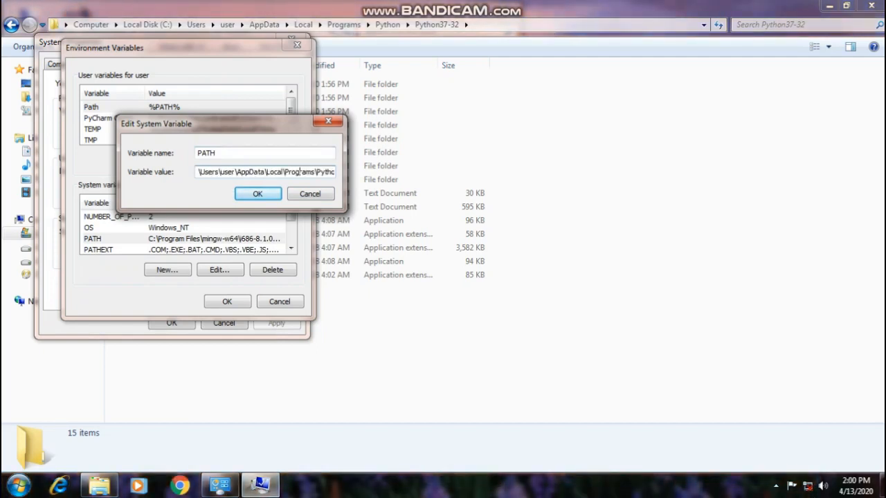
key(Left)
key(Left)
key(Left)
key(Left)
key(Left)
key(Left)
key(Left)
key(Left)
key(Left)
key(Left)
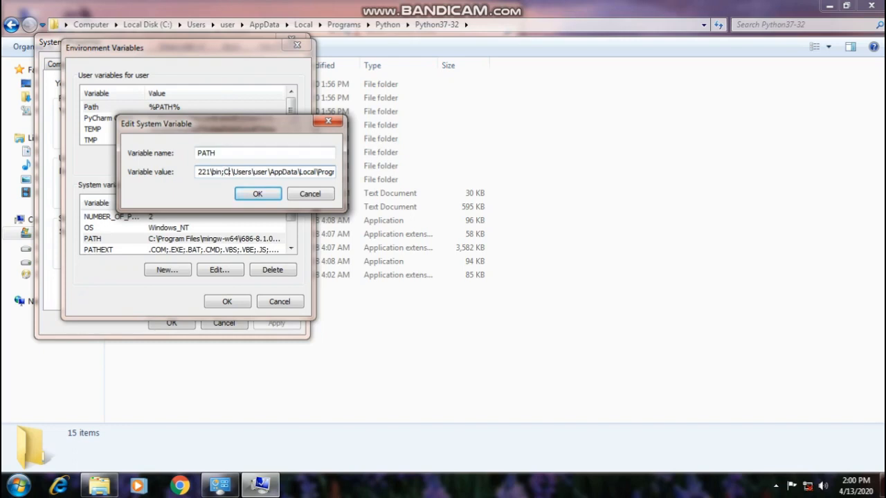
key(Right)
key(Right)
key(Right)
key(Right)
key(Right)
key(Right)
key(Right)
key(Right)
key(Right)
key(Right)
key(Right)
key(Right)
key(Right)
key(Right)
key(Right)
key(Right)
key(Right)
key(Right)
key(Right)
key(Right)
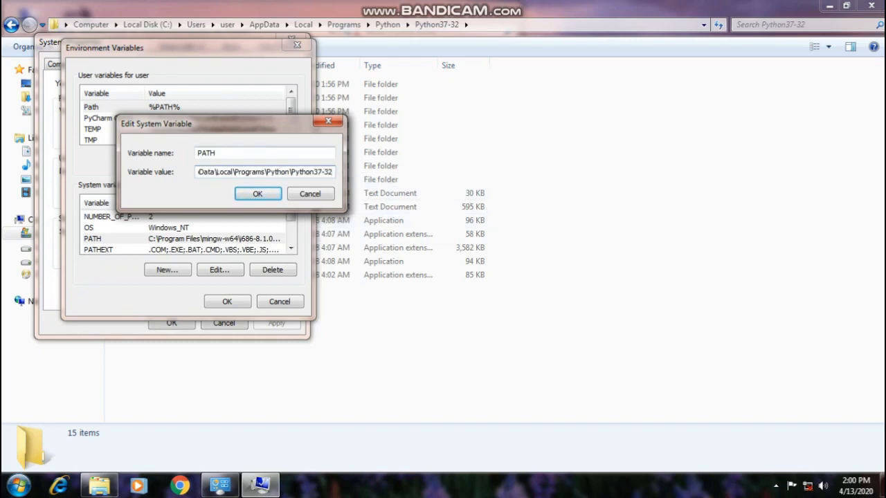
Step: Confirm the PATH variable and system properties dialogs, and close the Windows Explorer and System windows
key(Return)
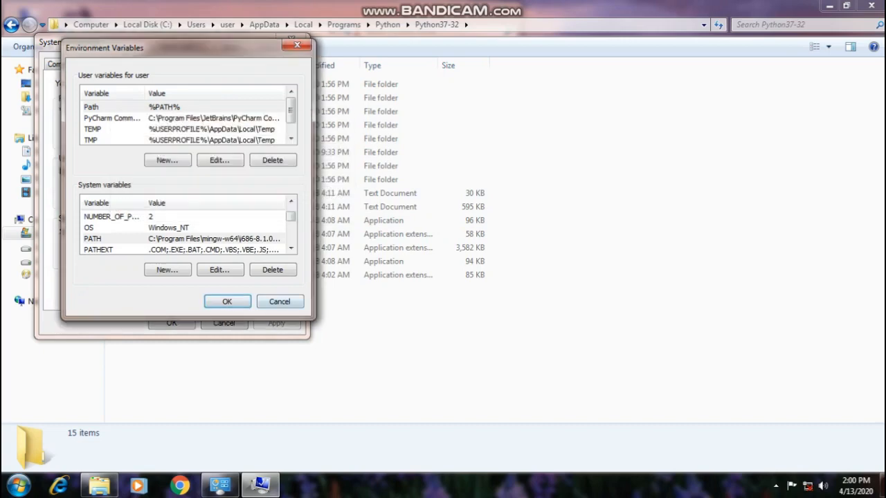
key(Return)
key(Return)
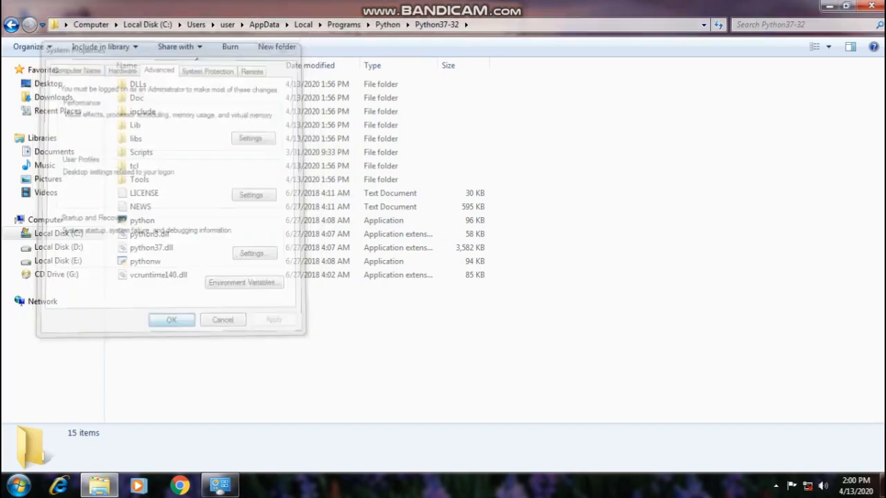
key(alt+F4)
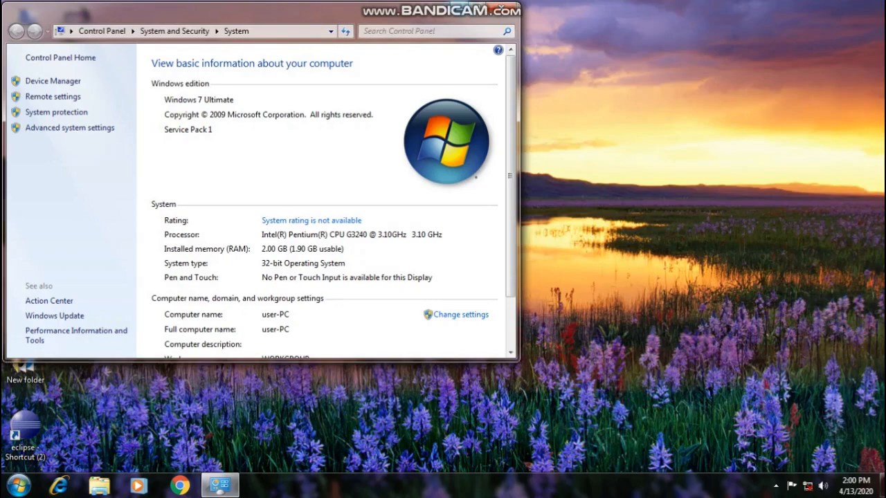
key(alt+F4)
right_click(378, 71)
click(411, 107)
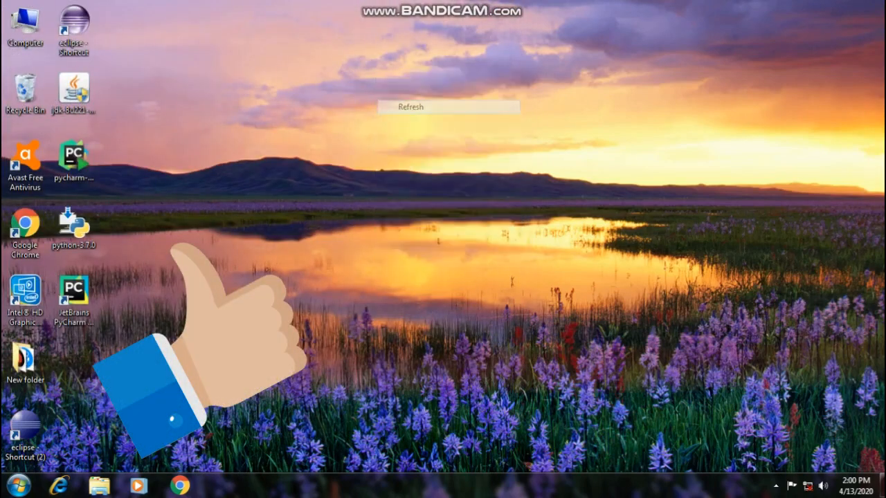
Step: Start PyCharm and set up a new project located at C:\Users\user\PycharmProjects\sample
click(74, 294)
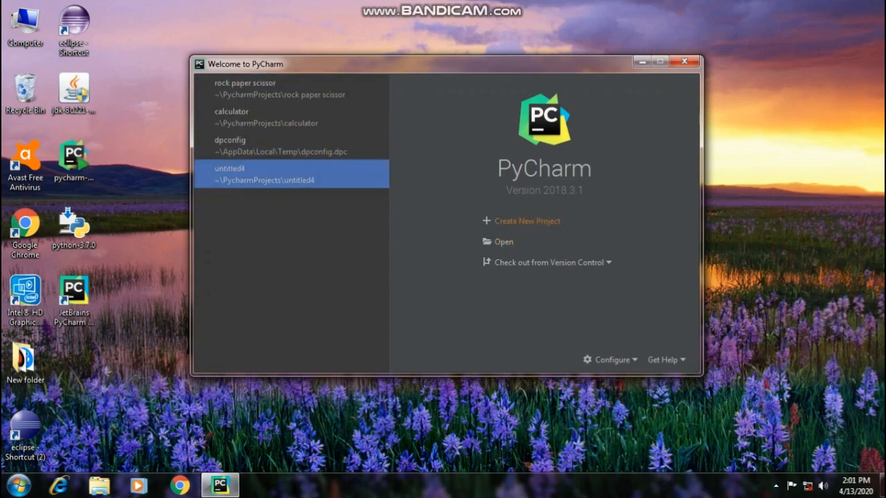
click(523, 221)
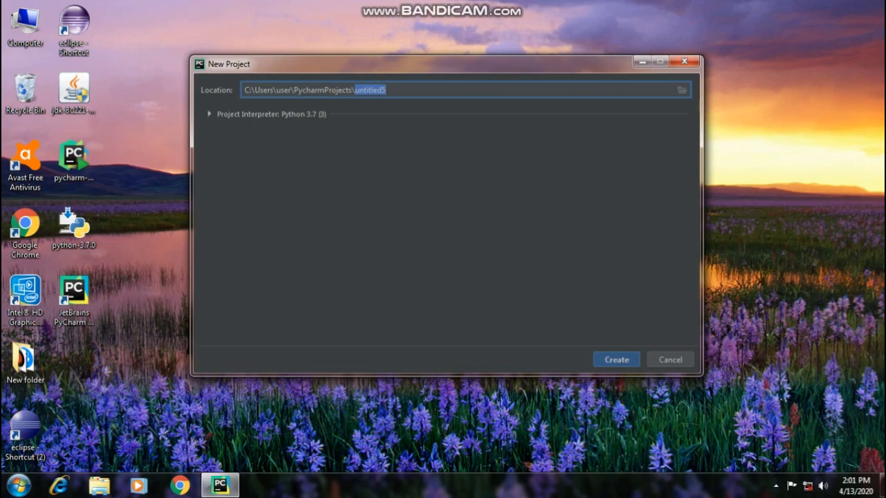
key(BackSpace)
text(sample)
Step: Create the sample project using the existing Python 3.7 (3) interpreter from the Python37-32 folder
click(210, 114)
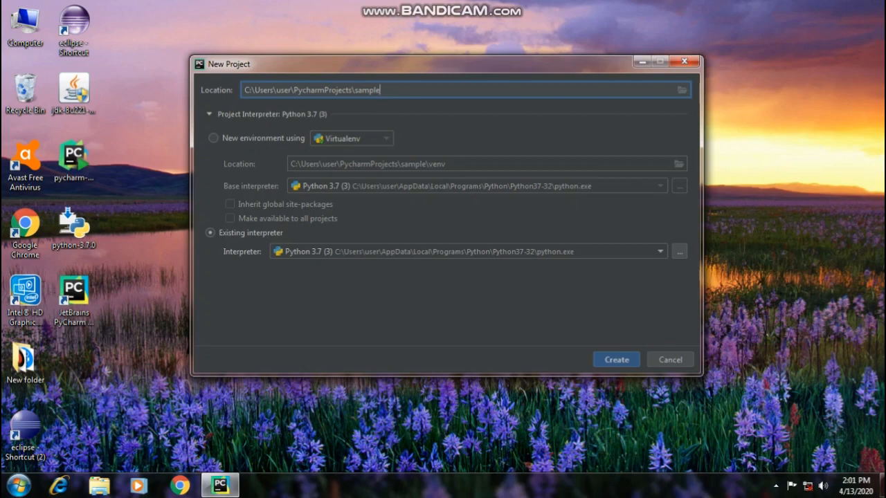
click(214, 138)
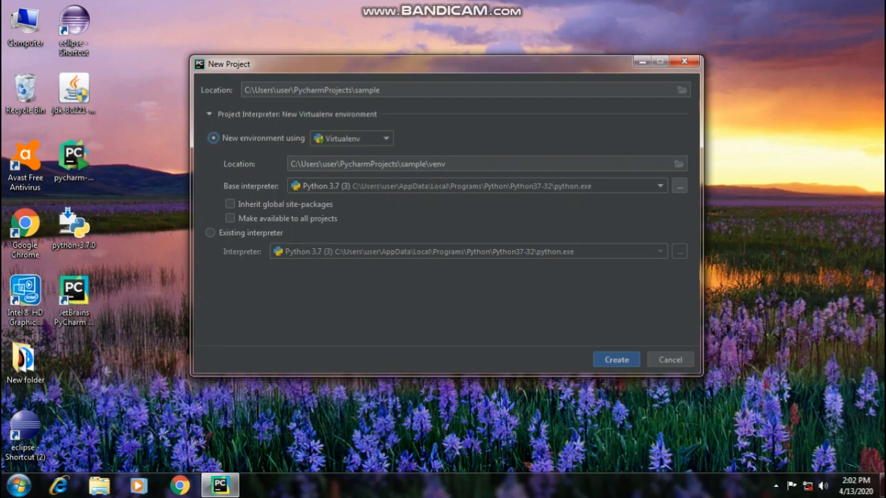
click(210, 234)
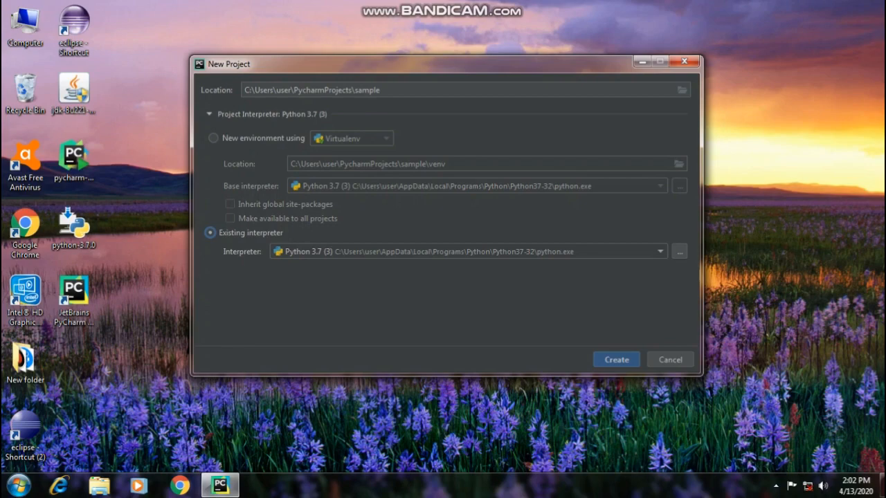
click(616, 360)
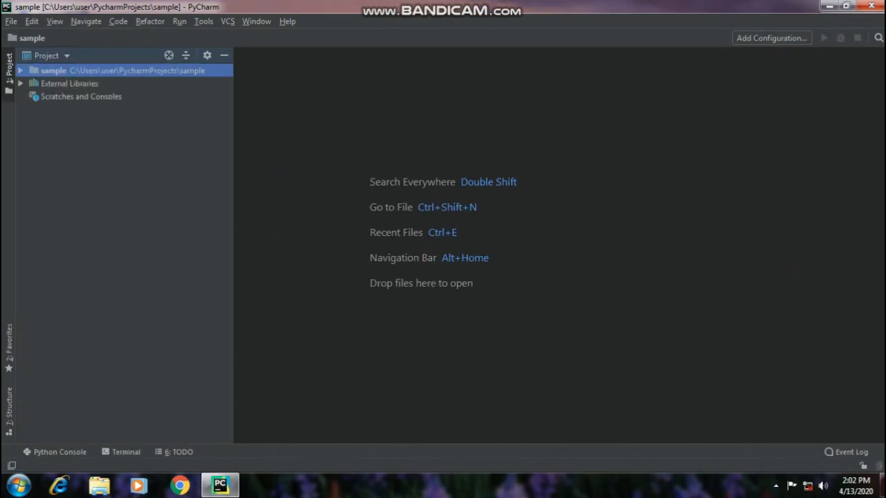
Step: Add a new Python file named sample to the sample project
right_click(51, 70)
mouse_move(76, 76)
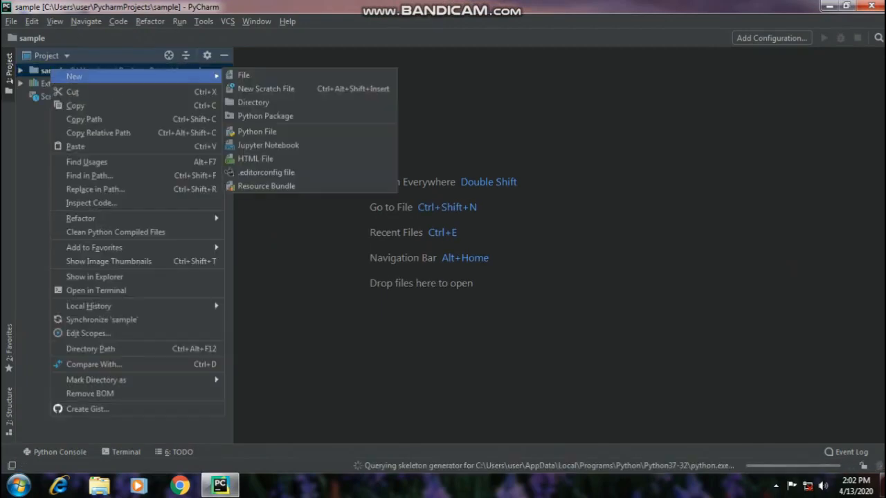
click(257, 131)
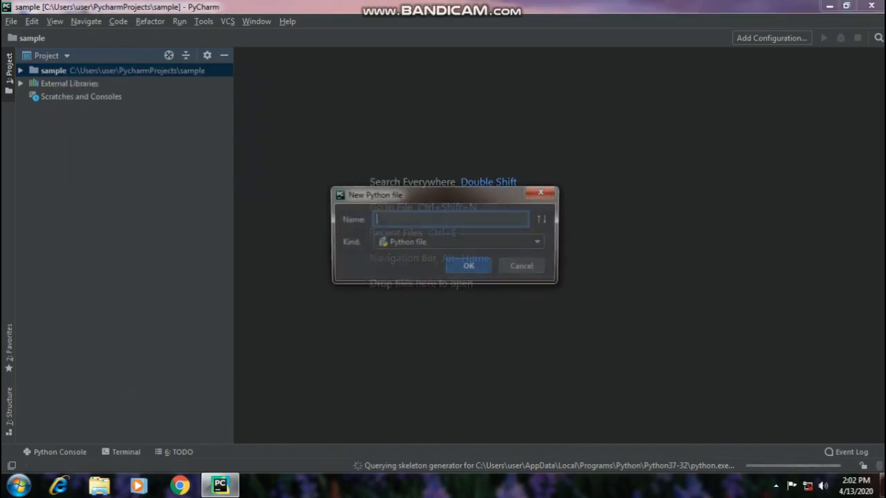
text(sample)
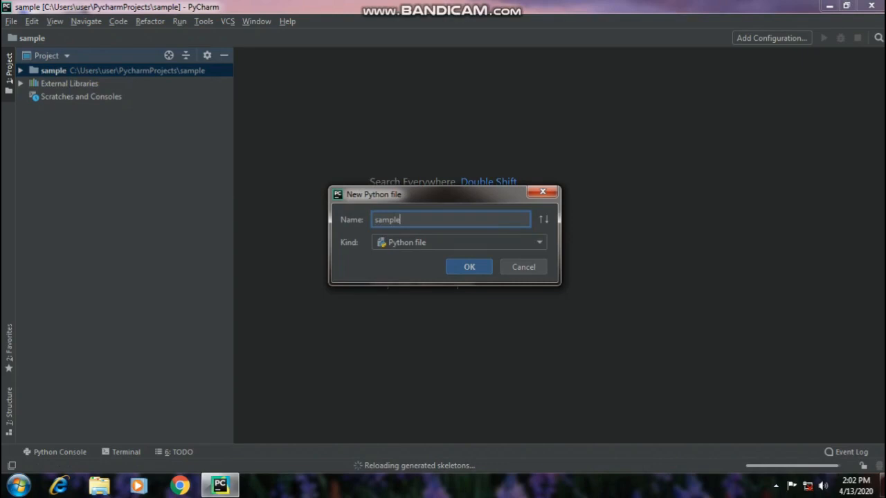
key(Return)
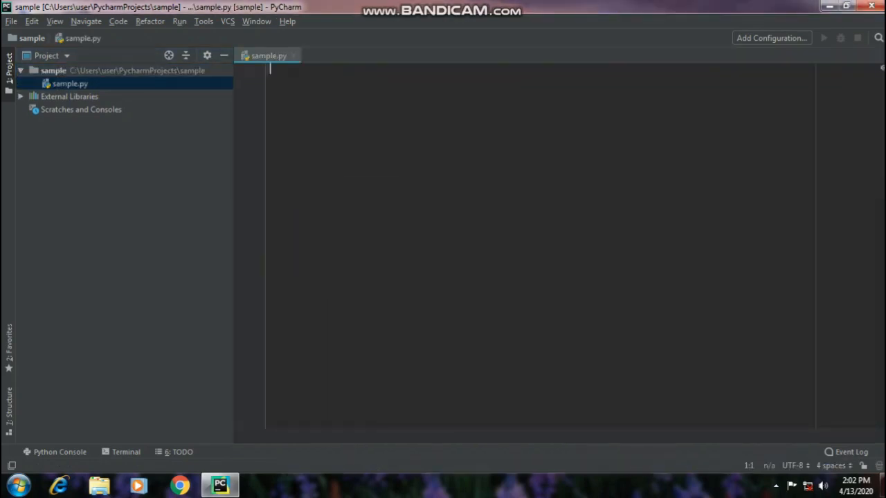
Step: Enter import in sample.py, and close the file and PyCharm
text(import)
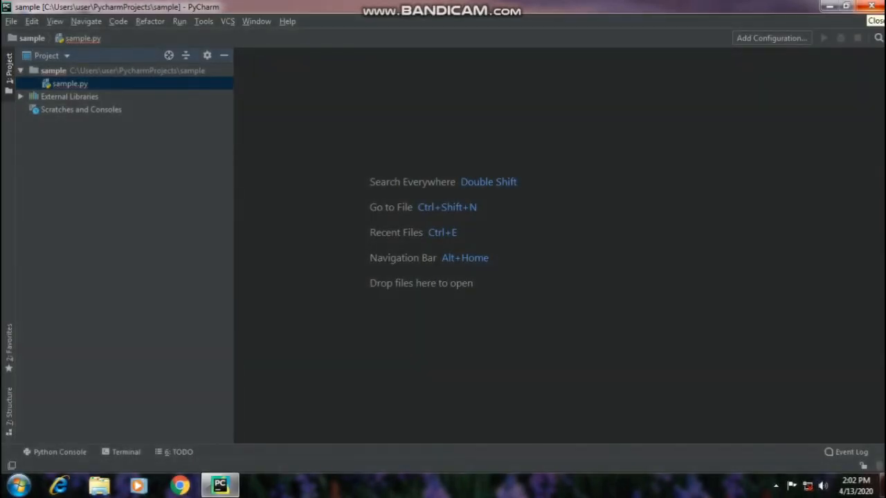
click(871, 6)
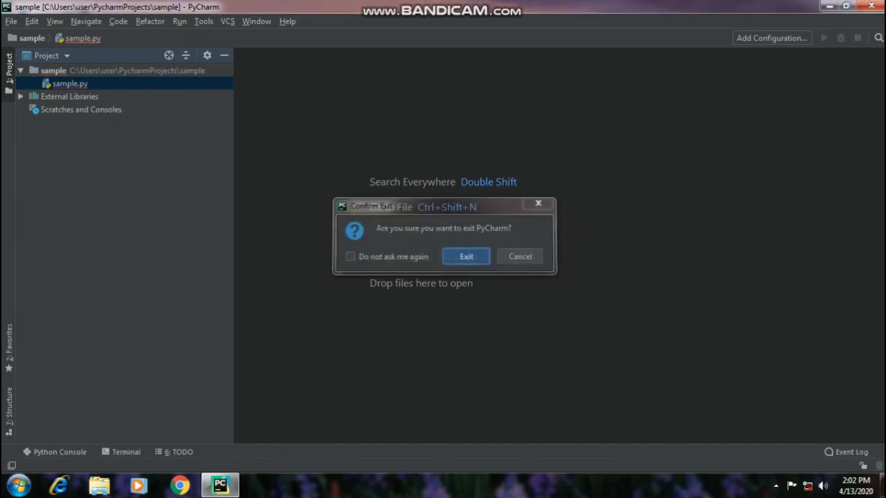
key(Return)
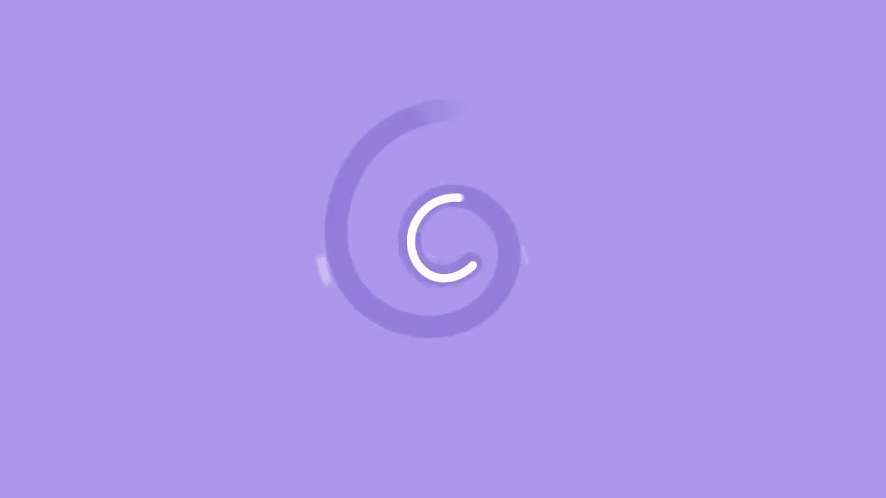